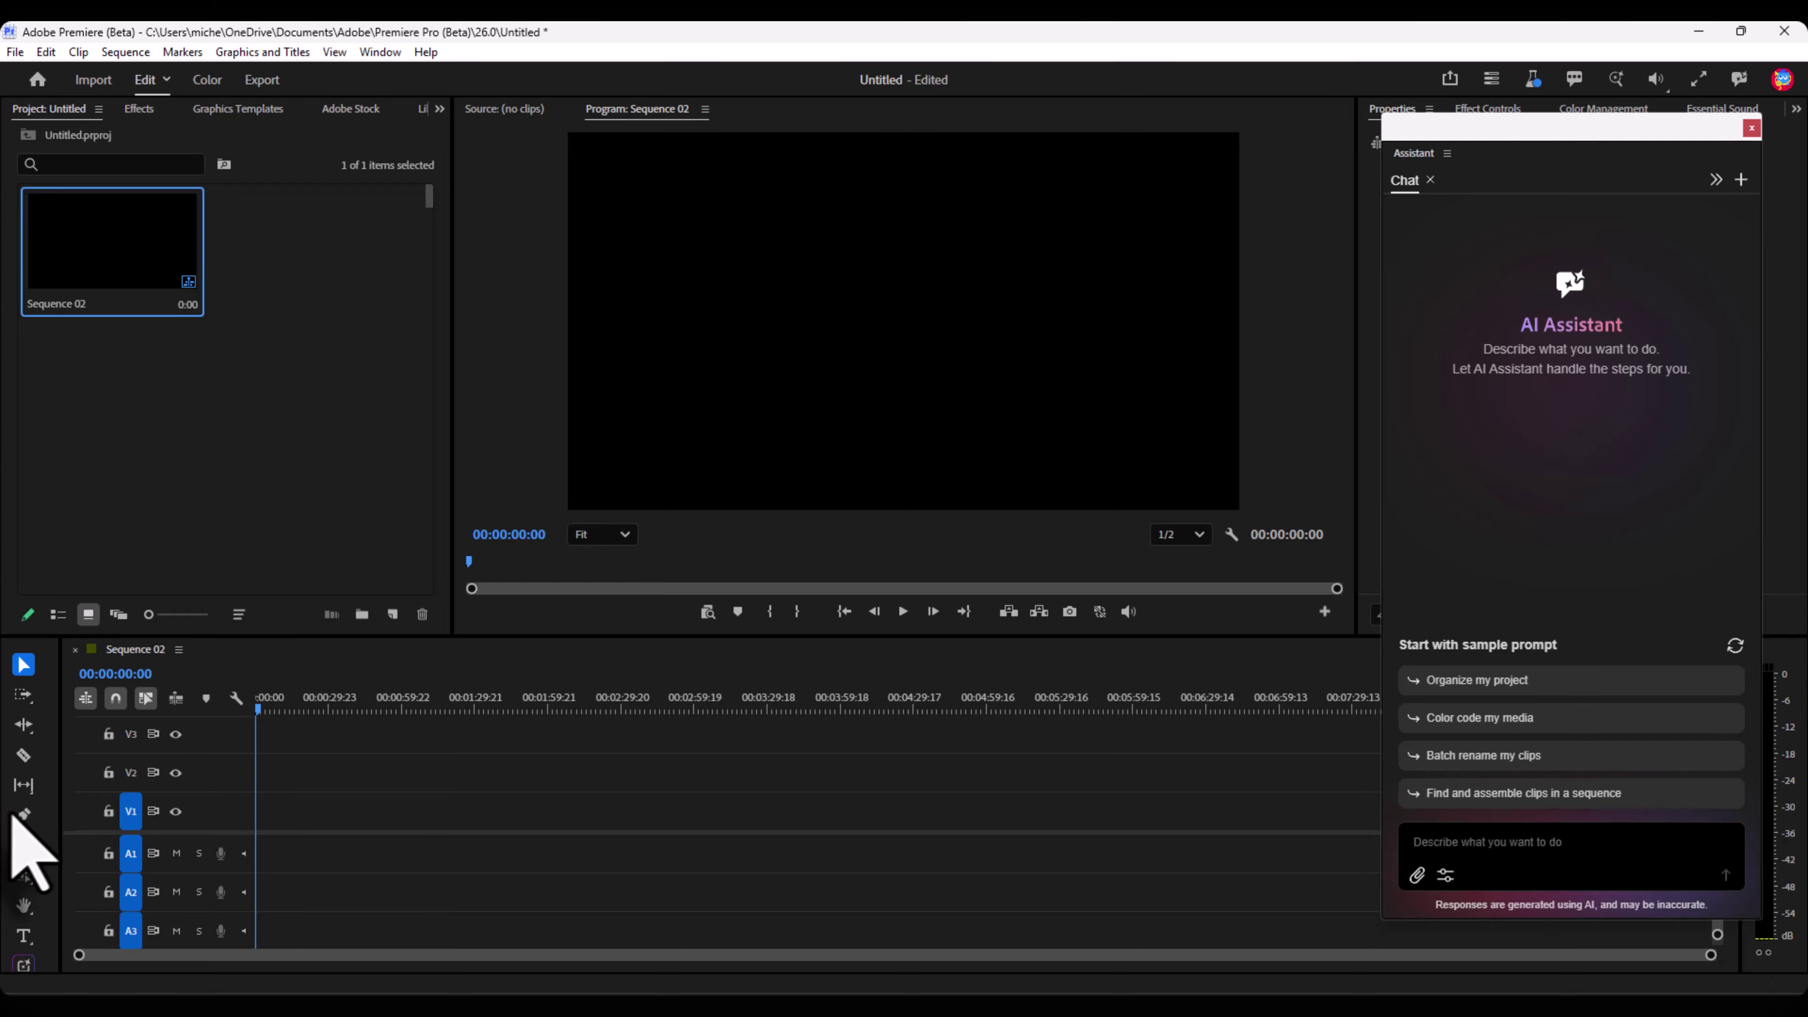
Draw a generative video region on track V1 from the sequence start and choose the Veo 3.1 Fast model
click(24, 969)
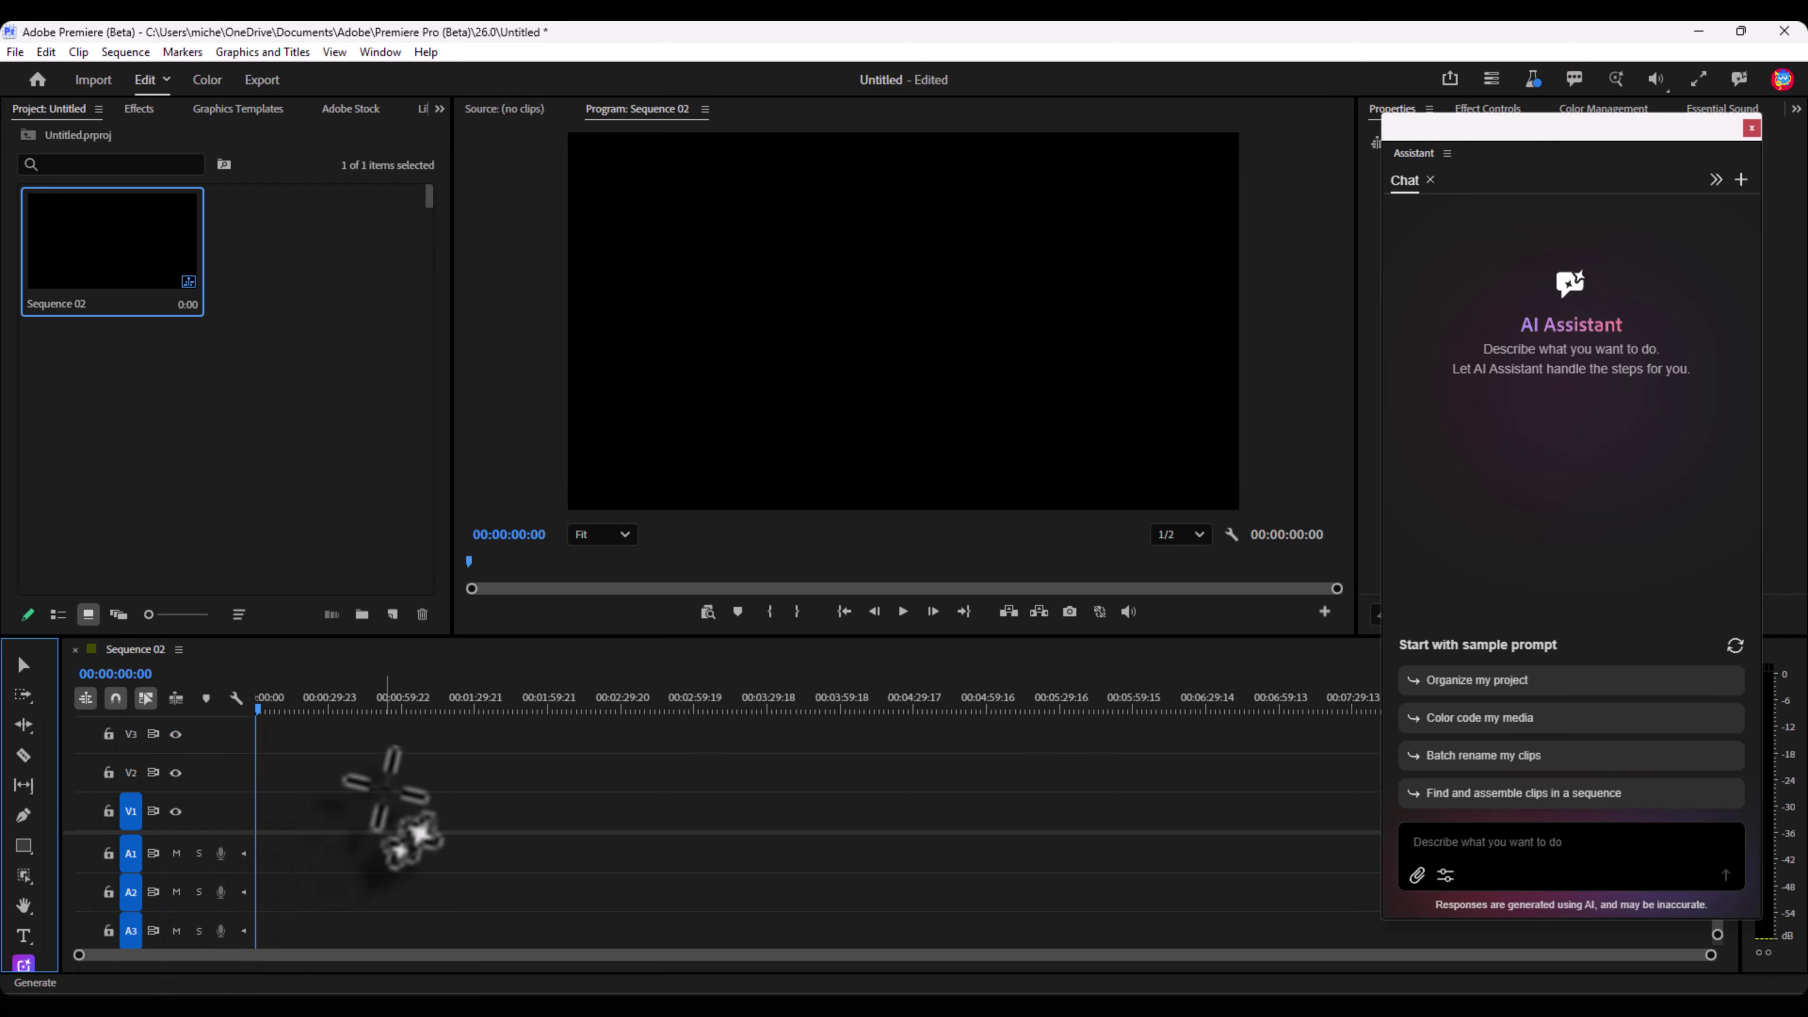
drag(505, 816, 257, 816)
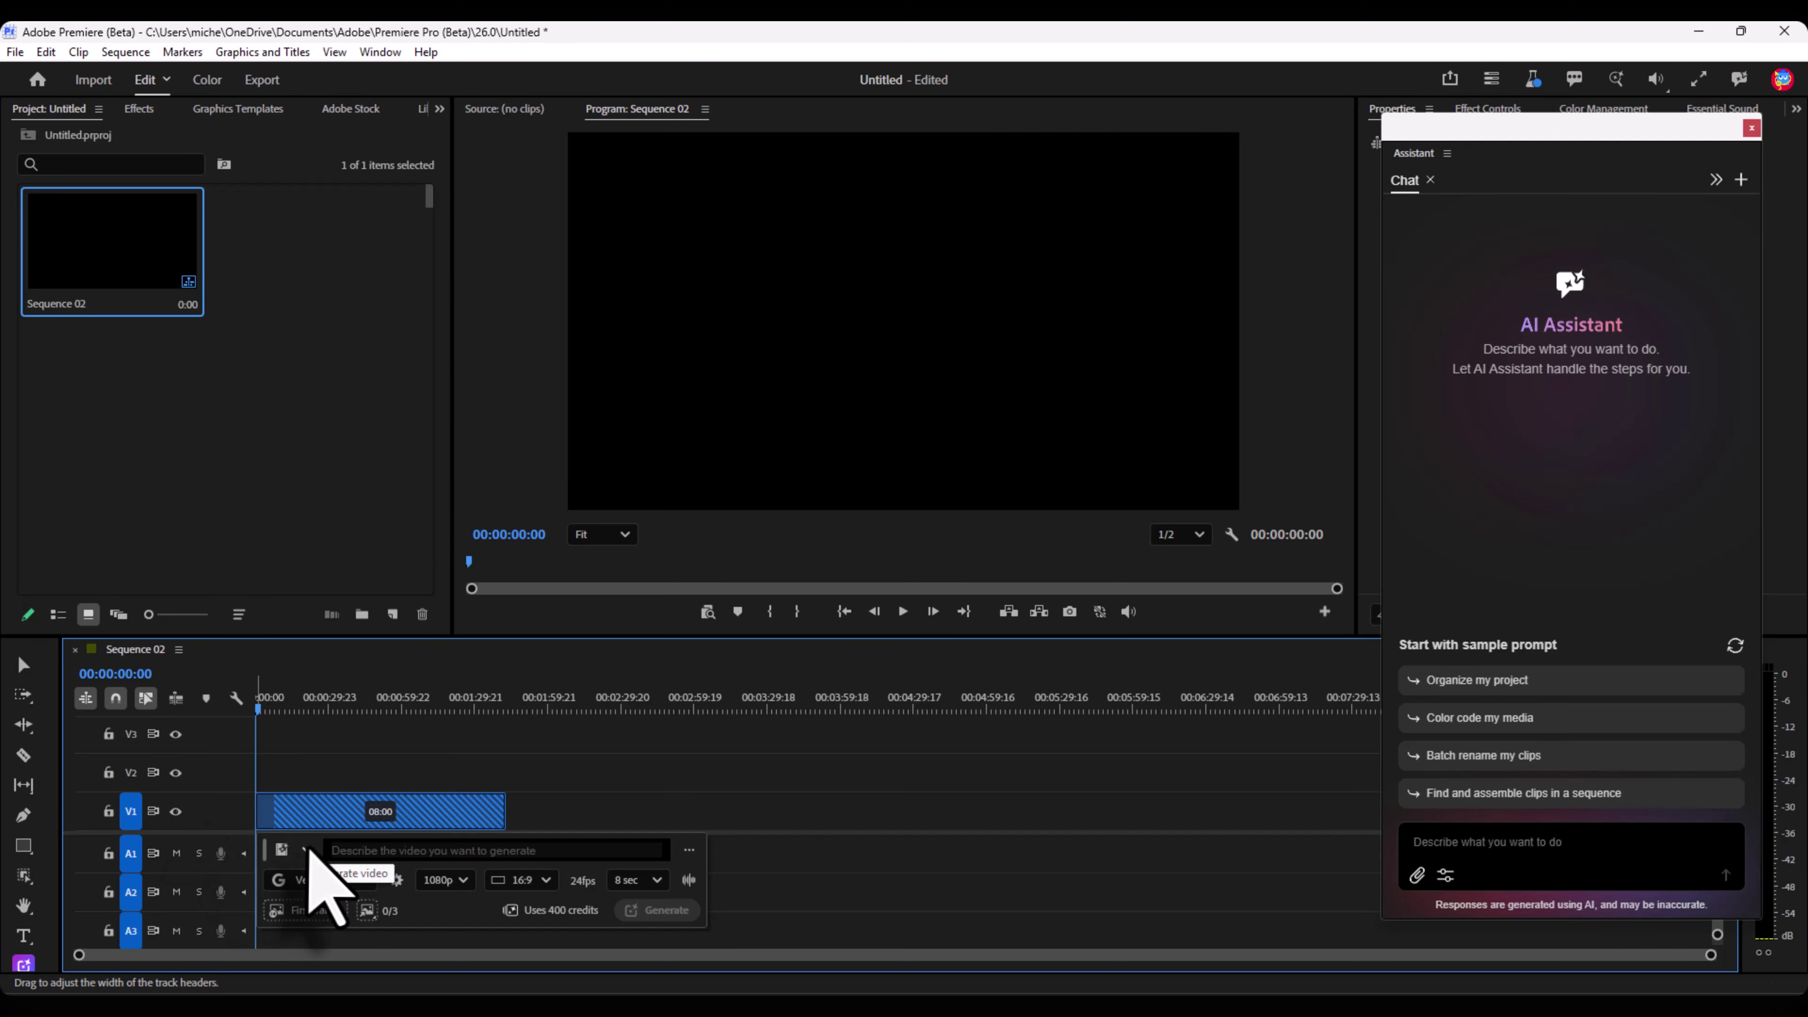
click(361, 883)
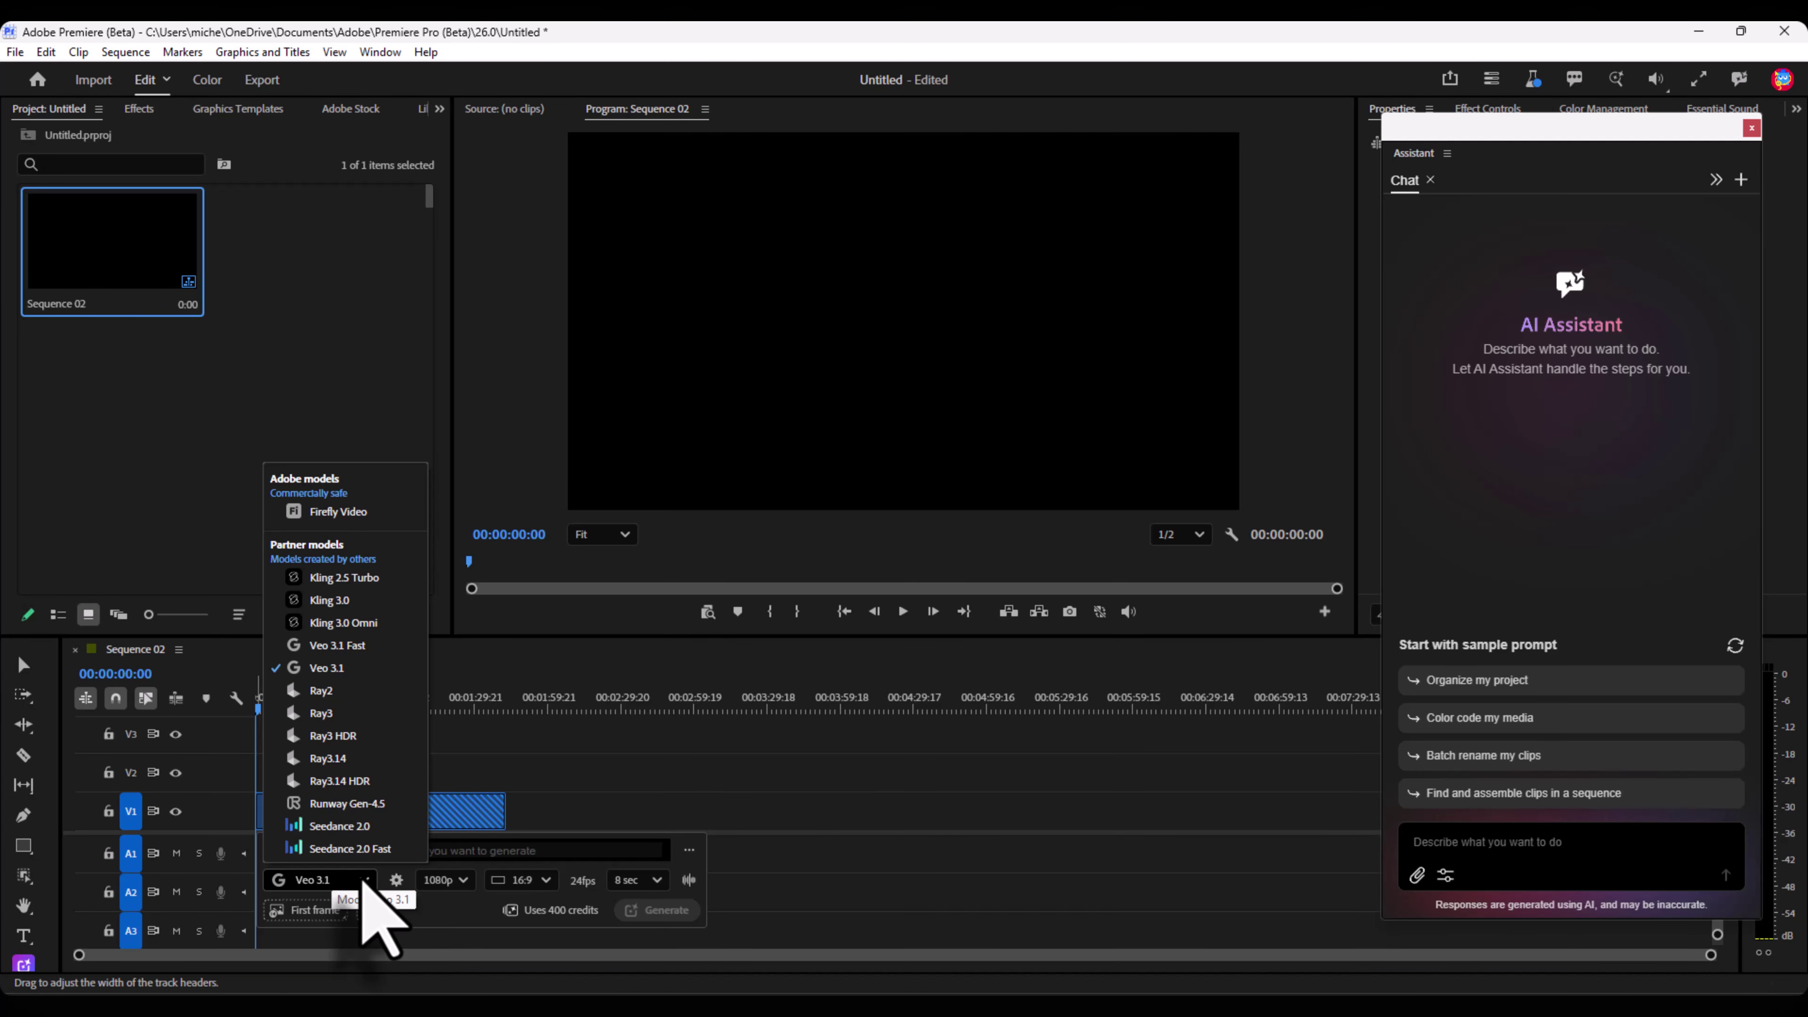
click(363, 650)
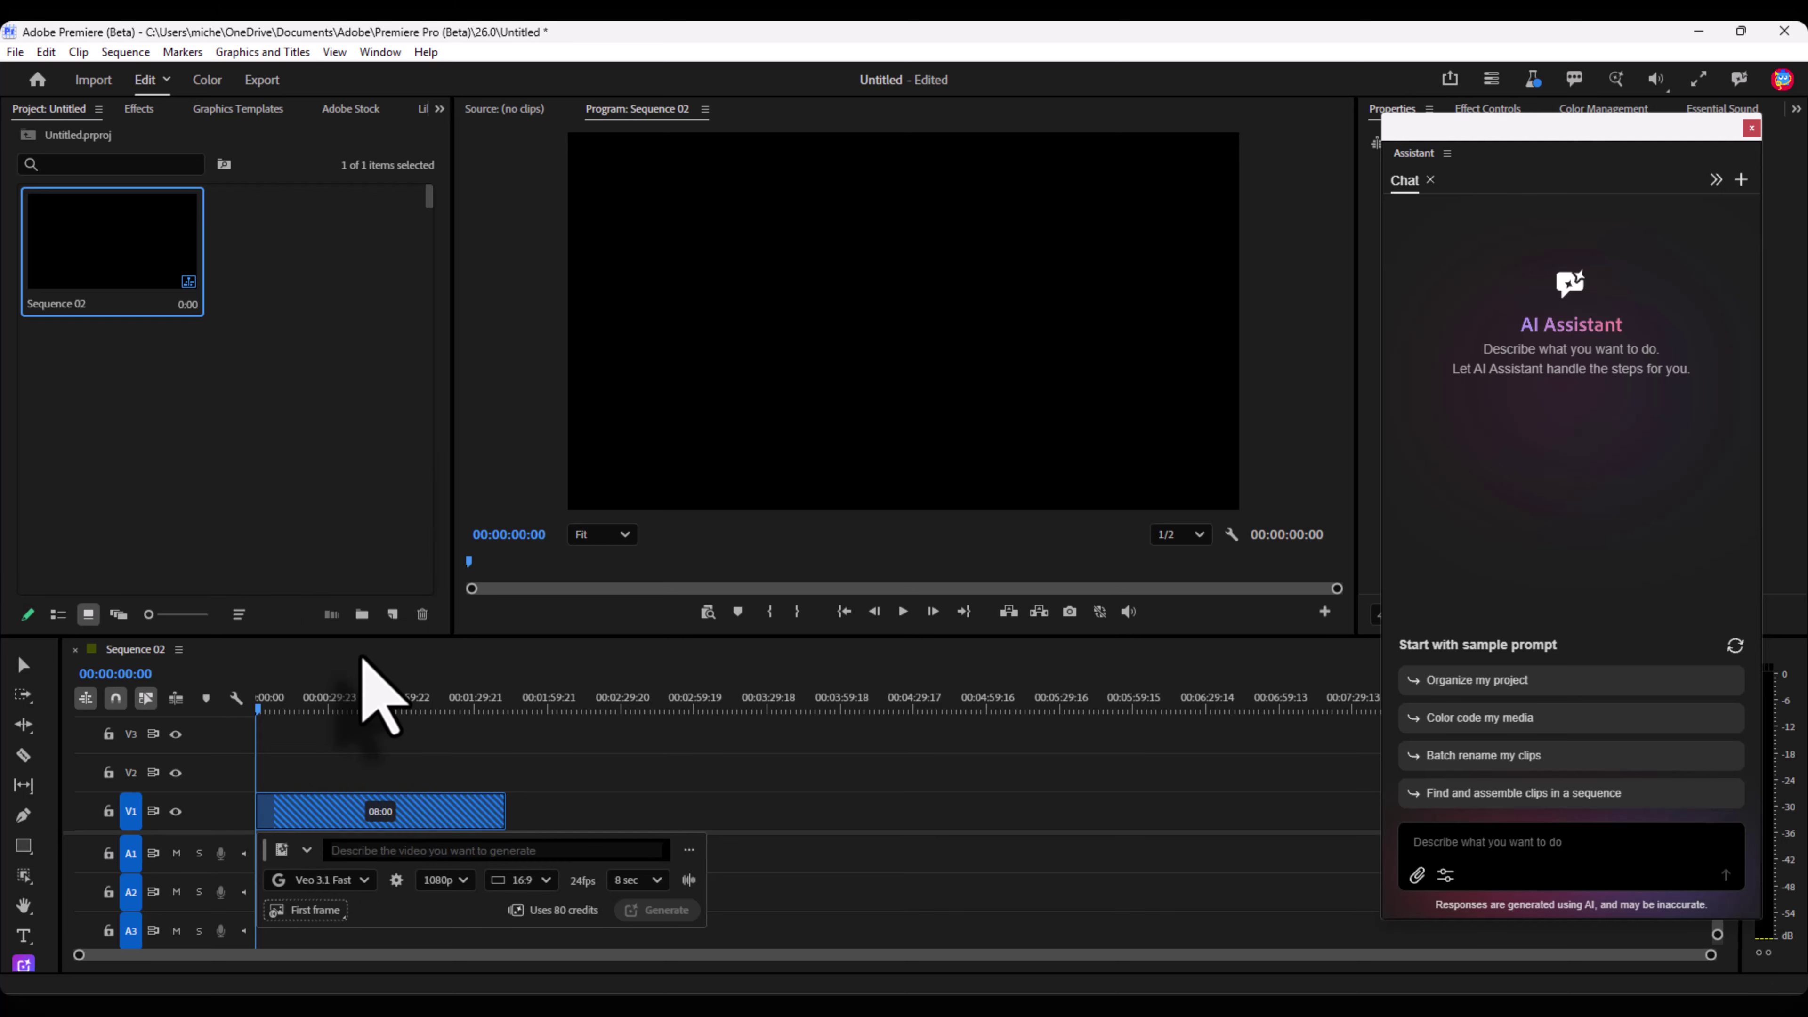
Set the generated video's resolution to 1080p and its duration to 4 seconds
click(449, 884)
click(454, 911)
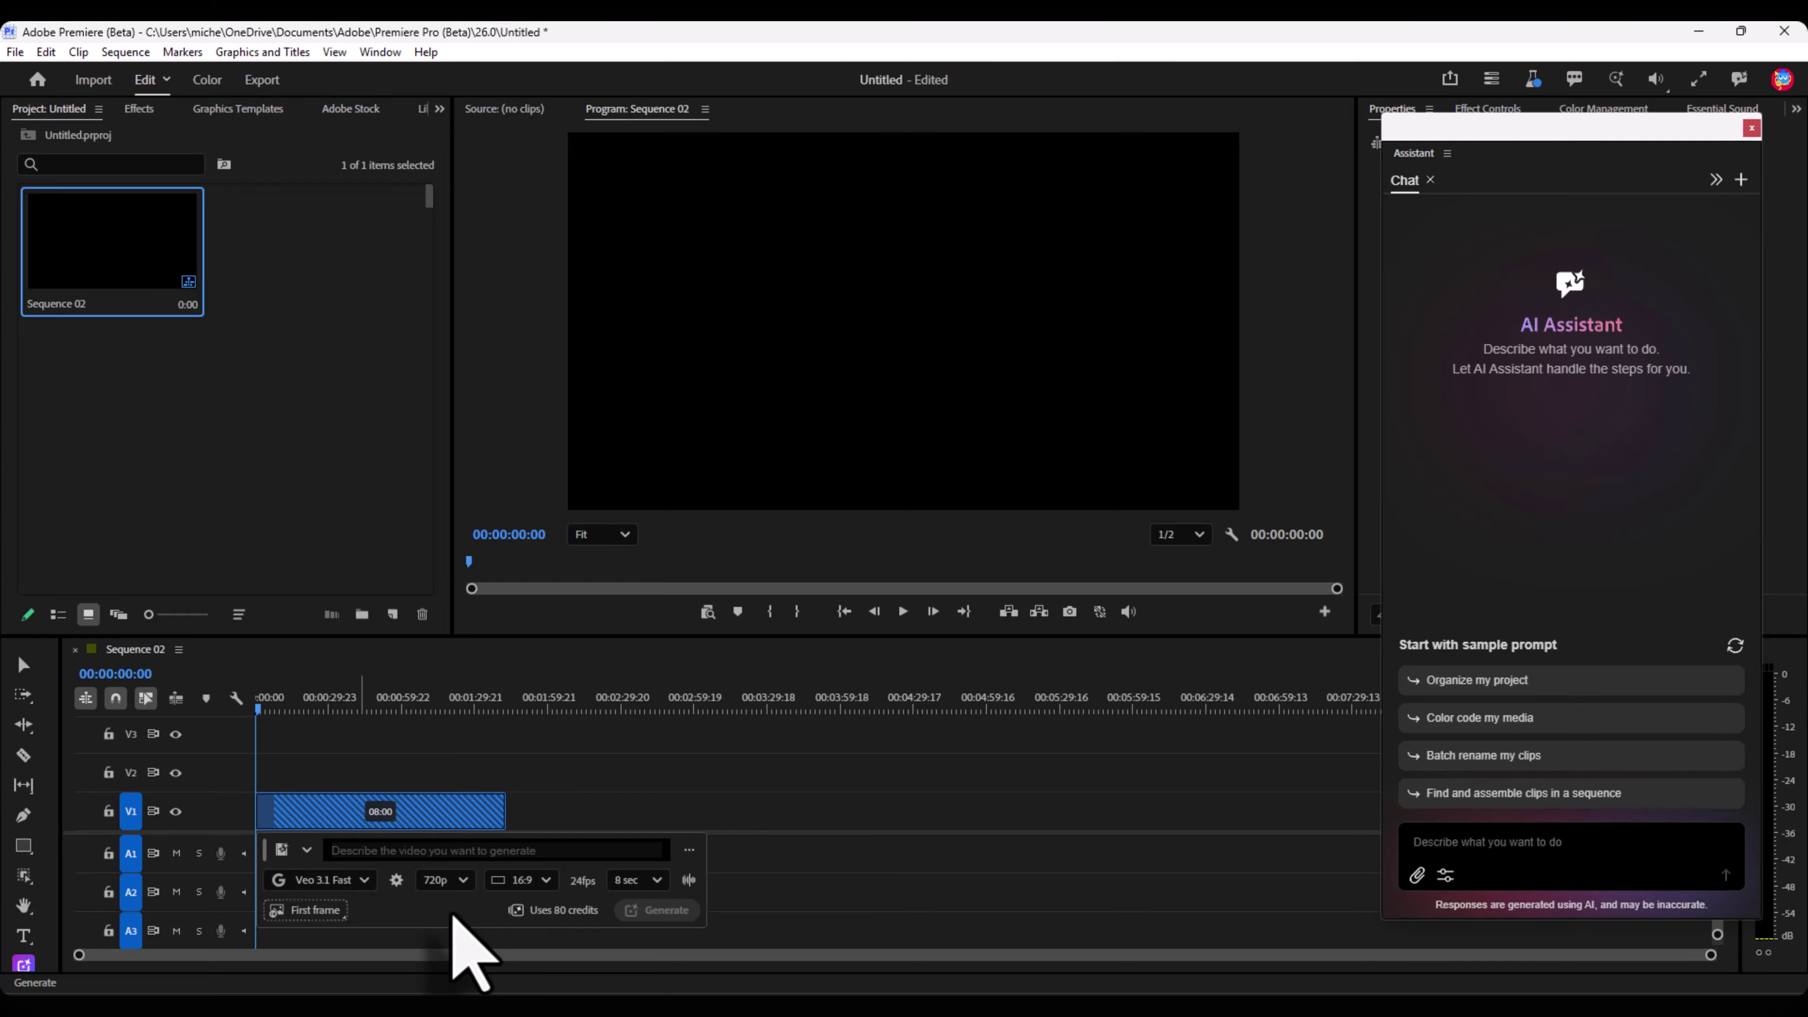
click(463, 883)
click(455, 927)
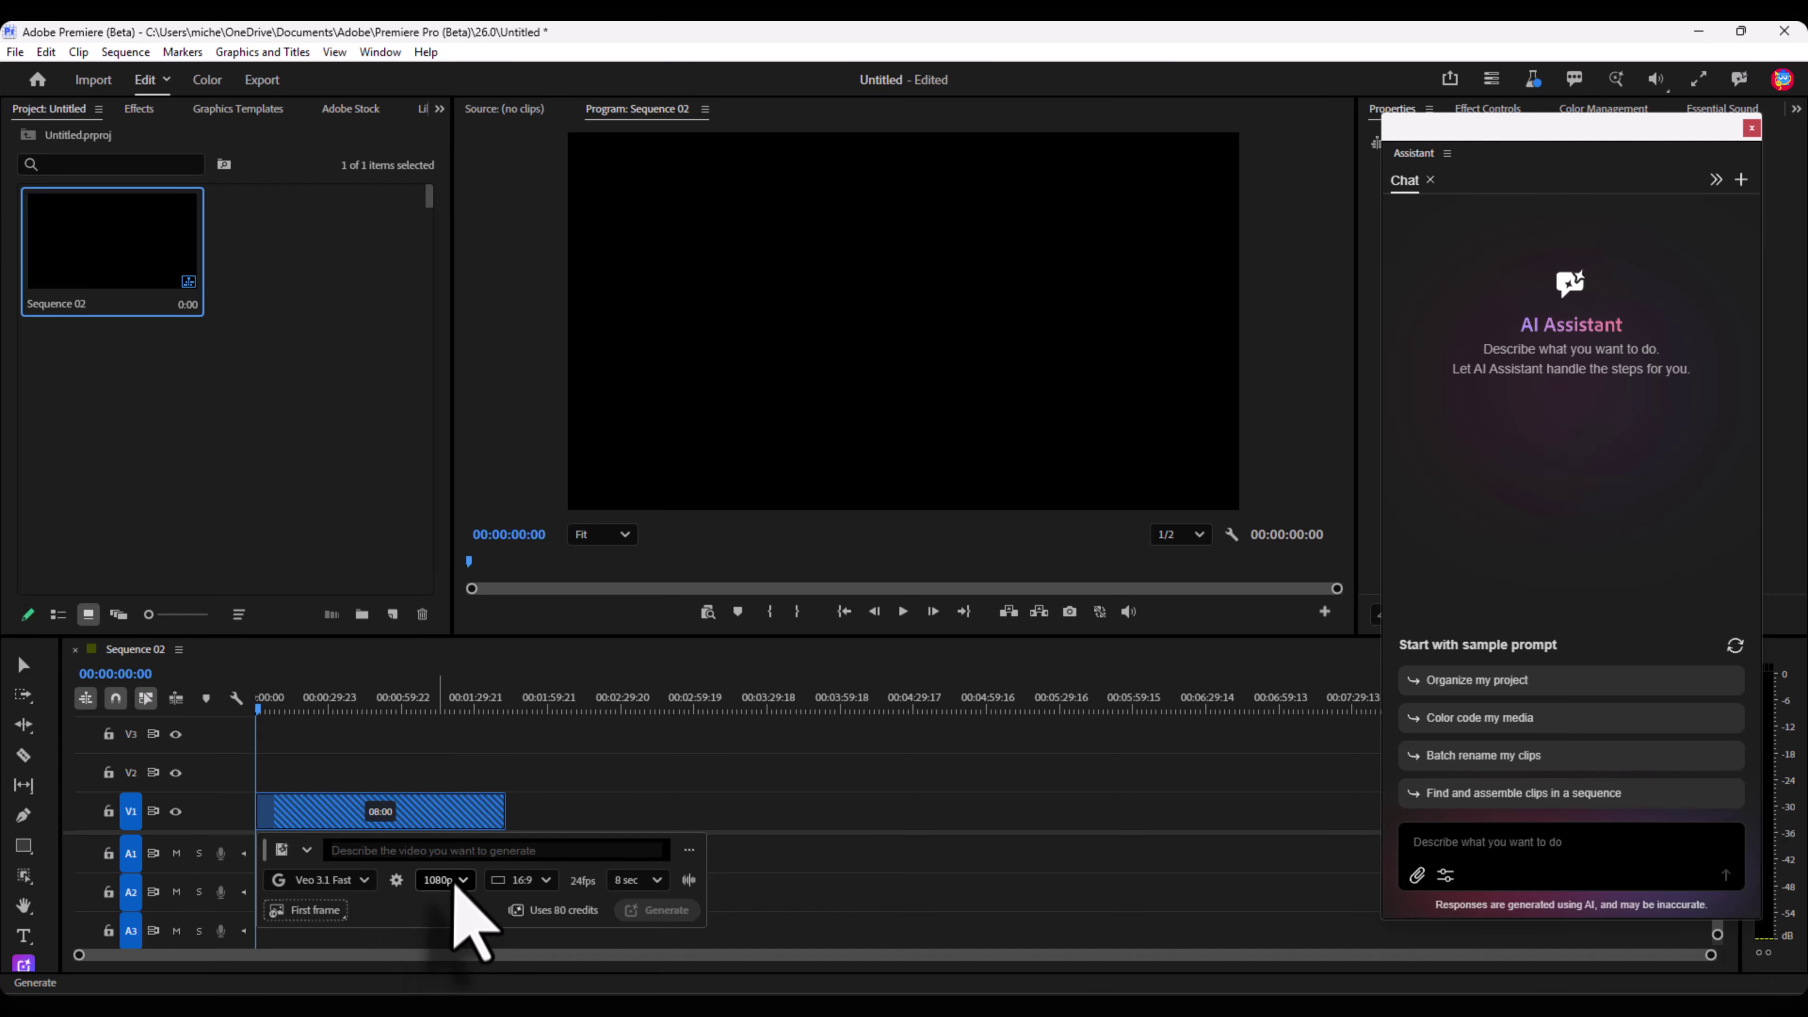
click(638, 880)
click(644, 906)
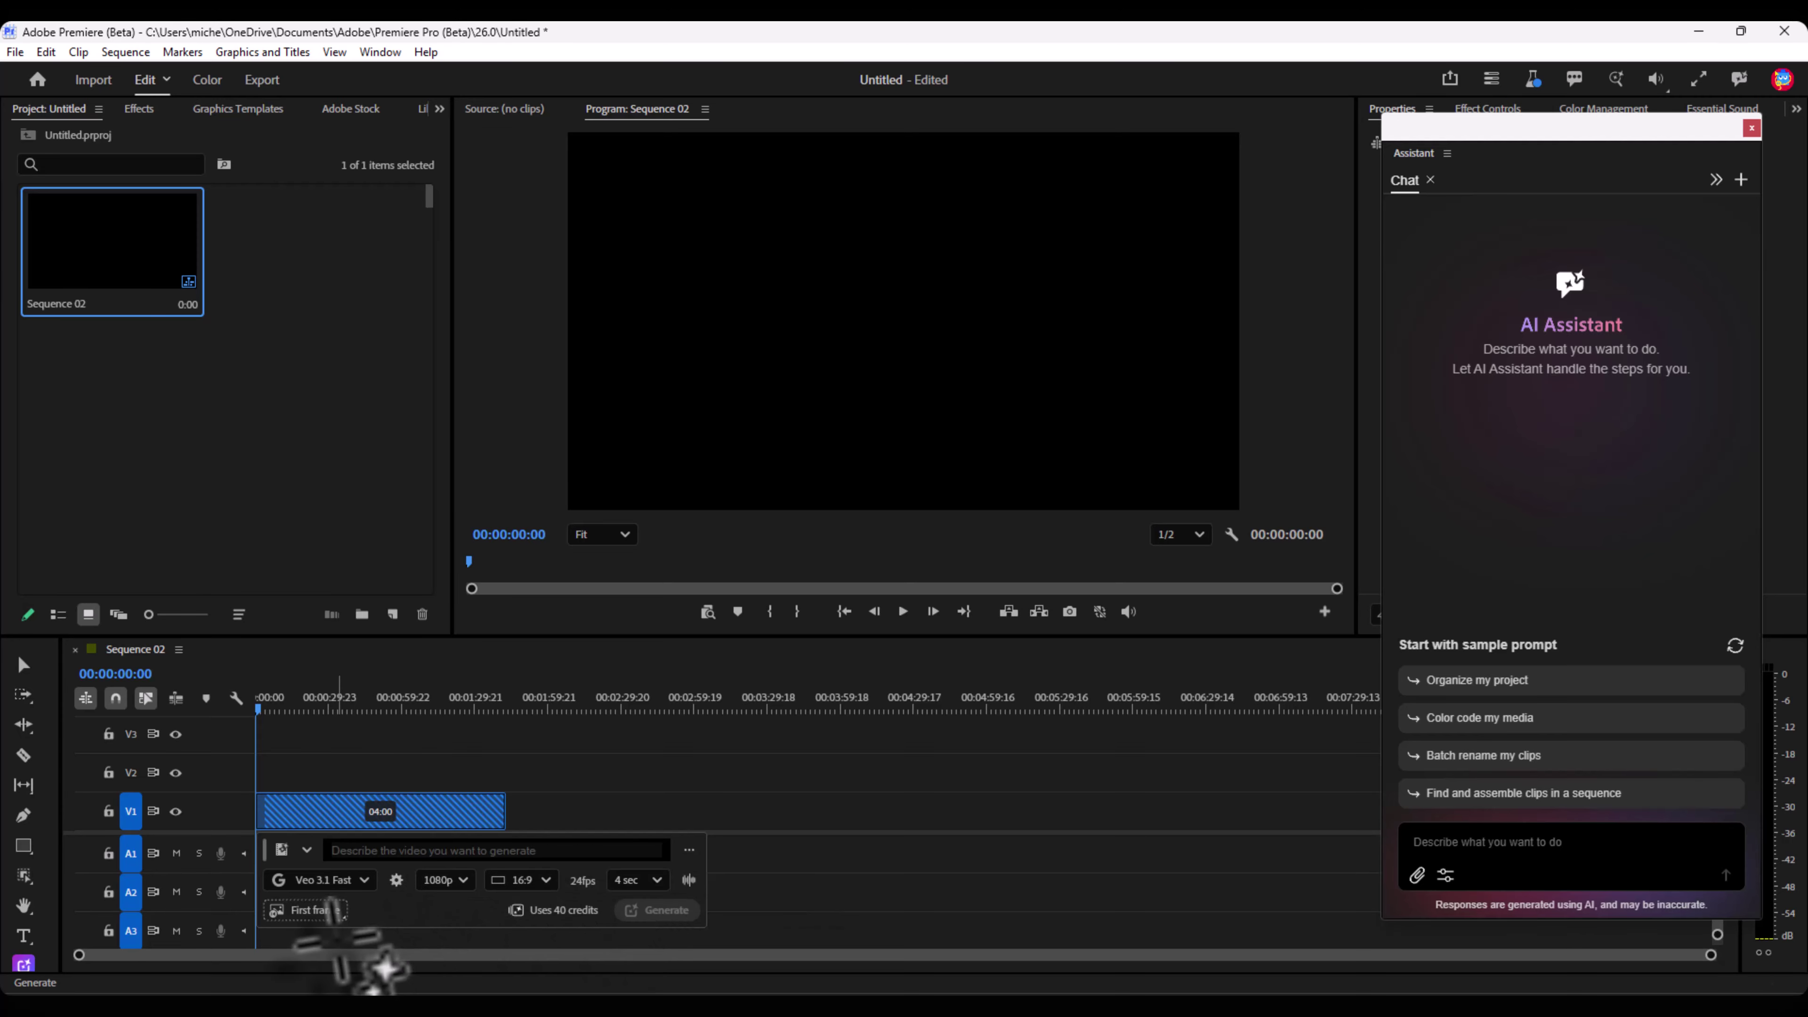
Load images from the device as the first and last frames of the generated video
click(318, 918)
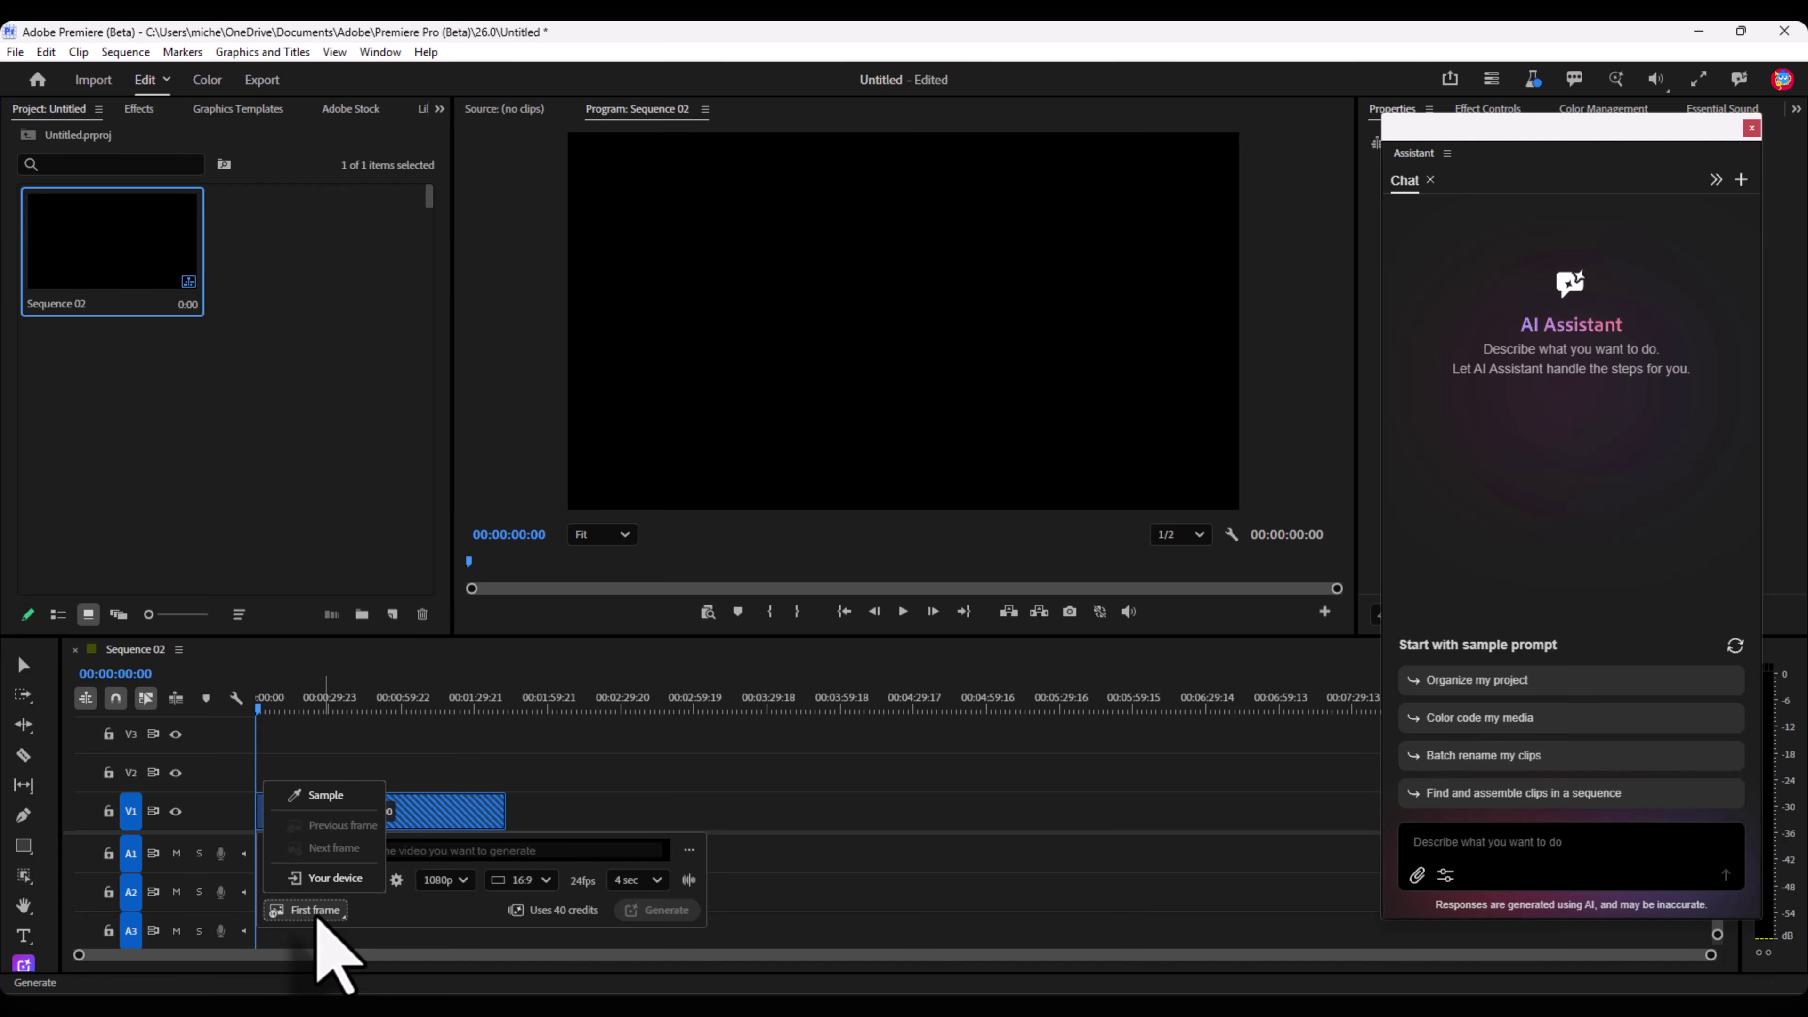
click(331, 882)
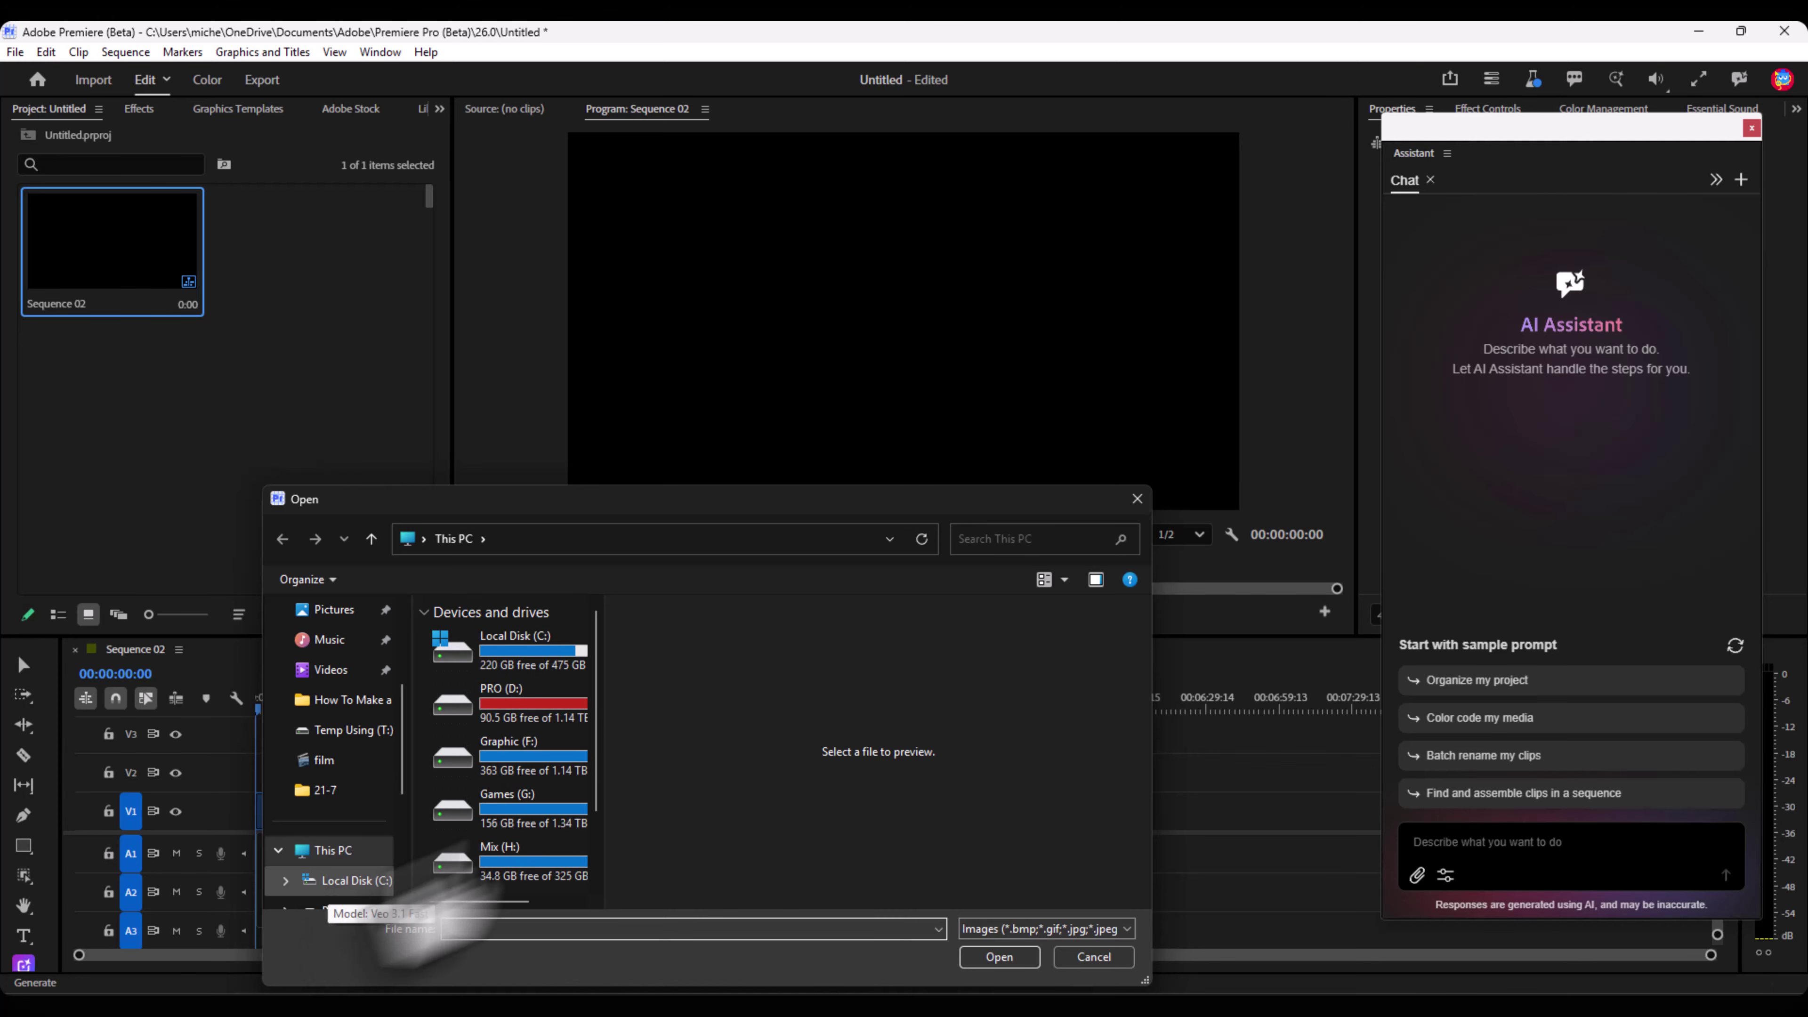
key(Return)
Switch to ChatGPT and ask for a professional prompt that converts the first image to the second image into a video
click(463, 848)
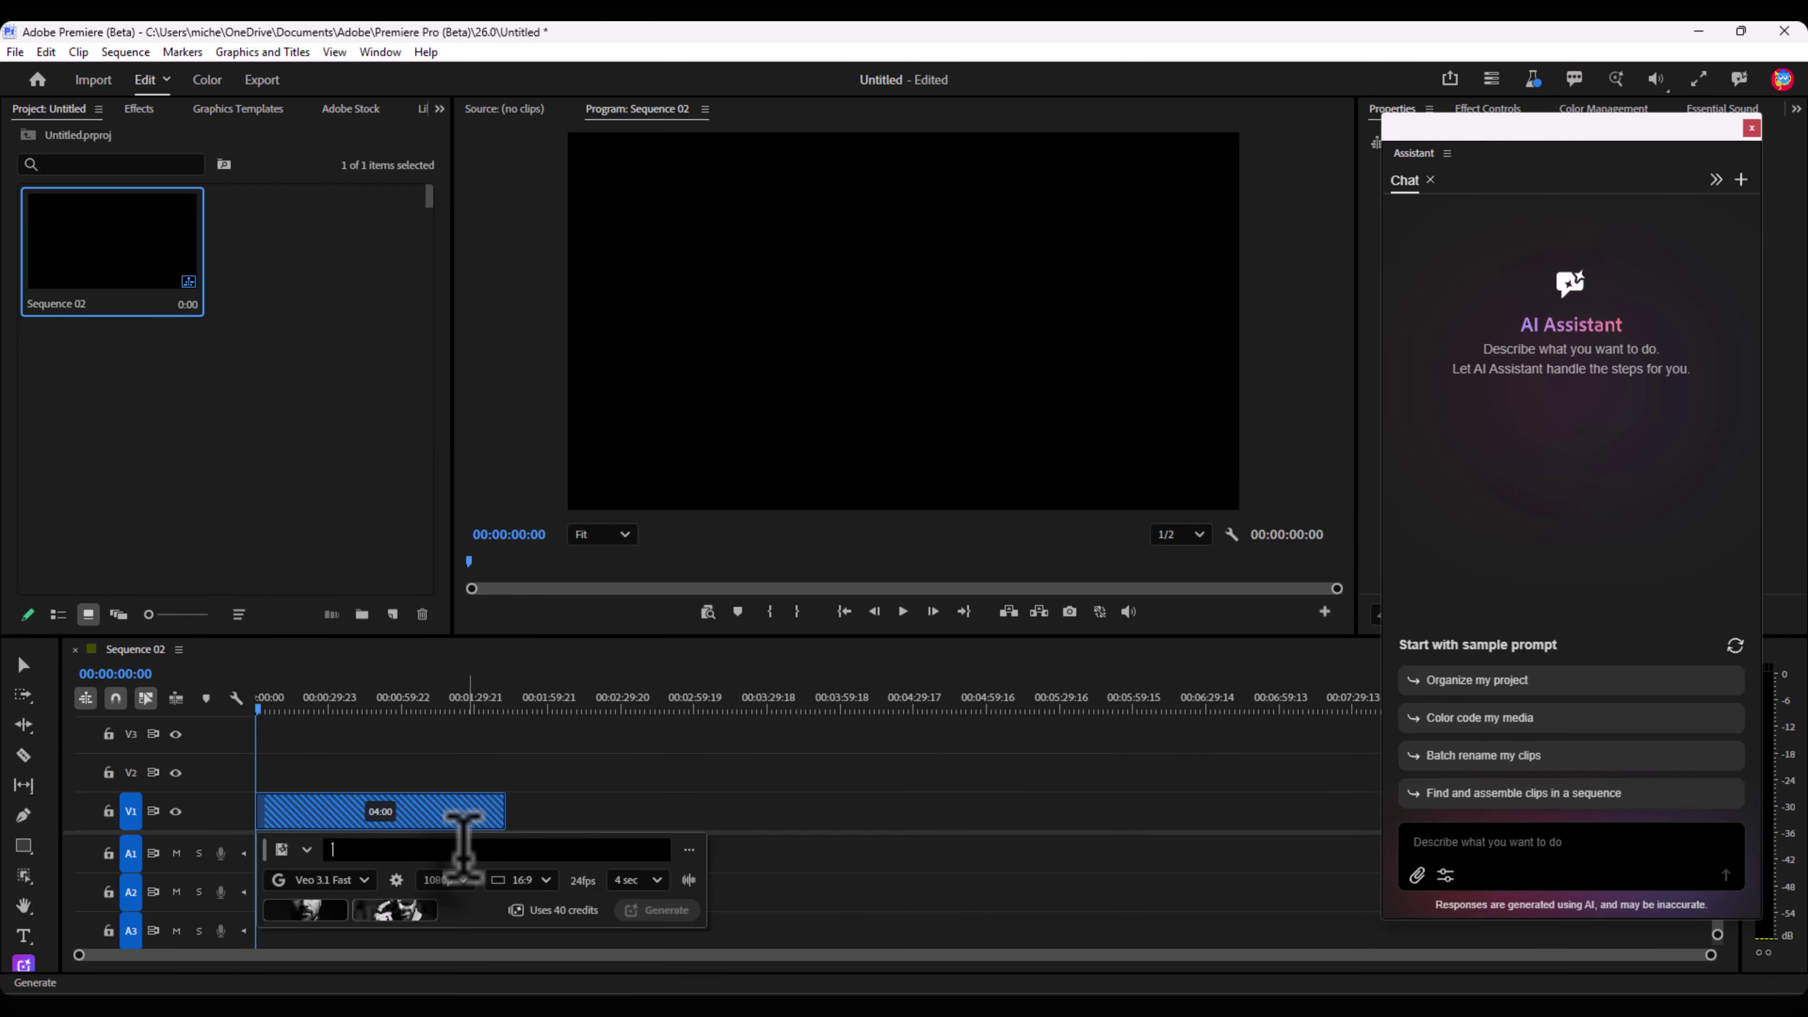
key(alt+space)
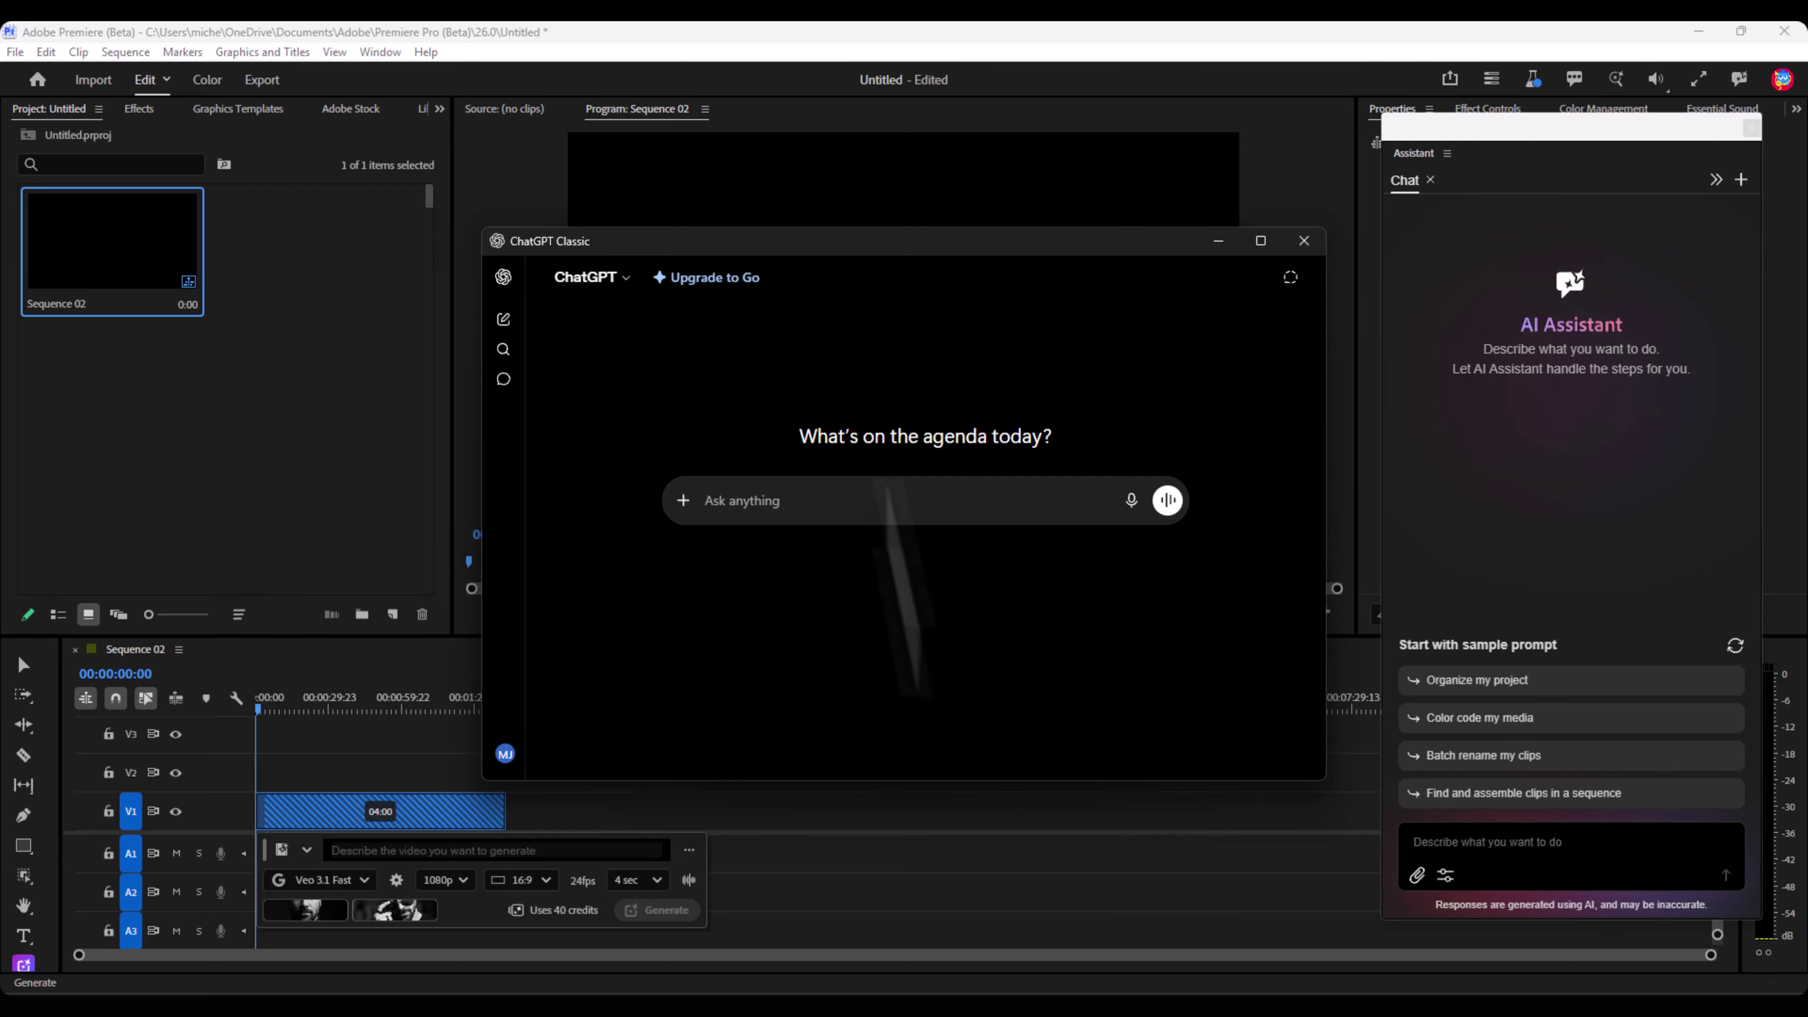
text(Write me a professional prompt that converts the first image to the second image into a video in a professional manner.)
click(1168, 563)
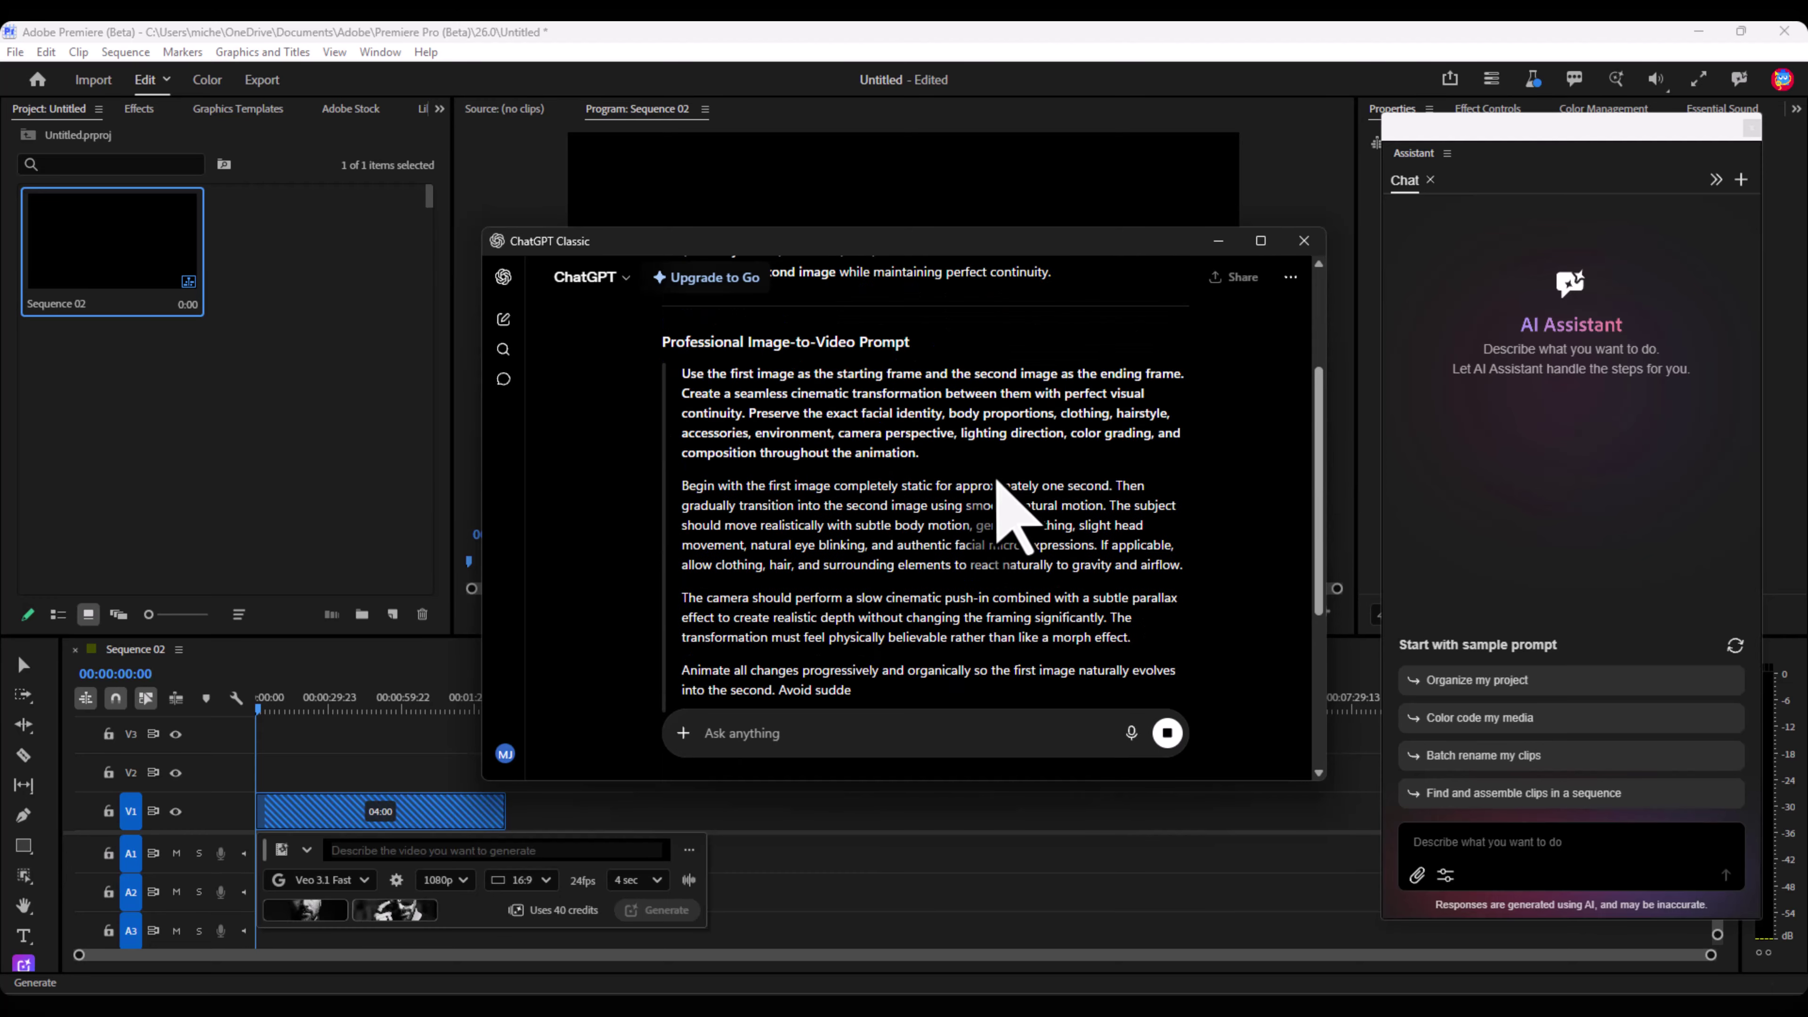
Copy ChatGPT's image-to-video prompt into the video description in Premiere and generate the clip
drag(1032, 645, 681, 497)
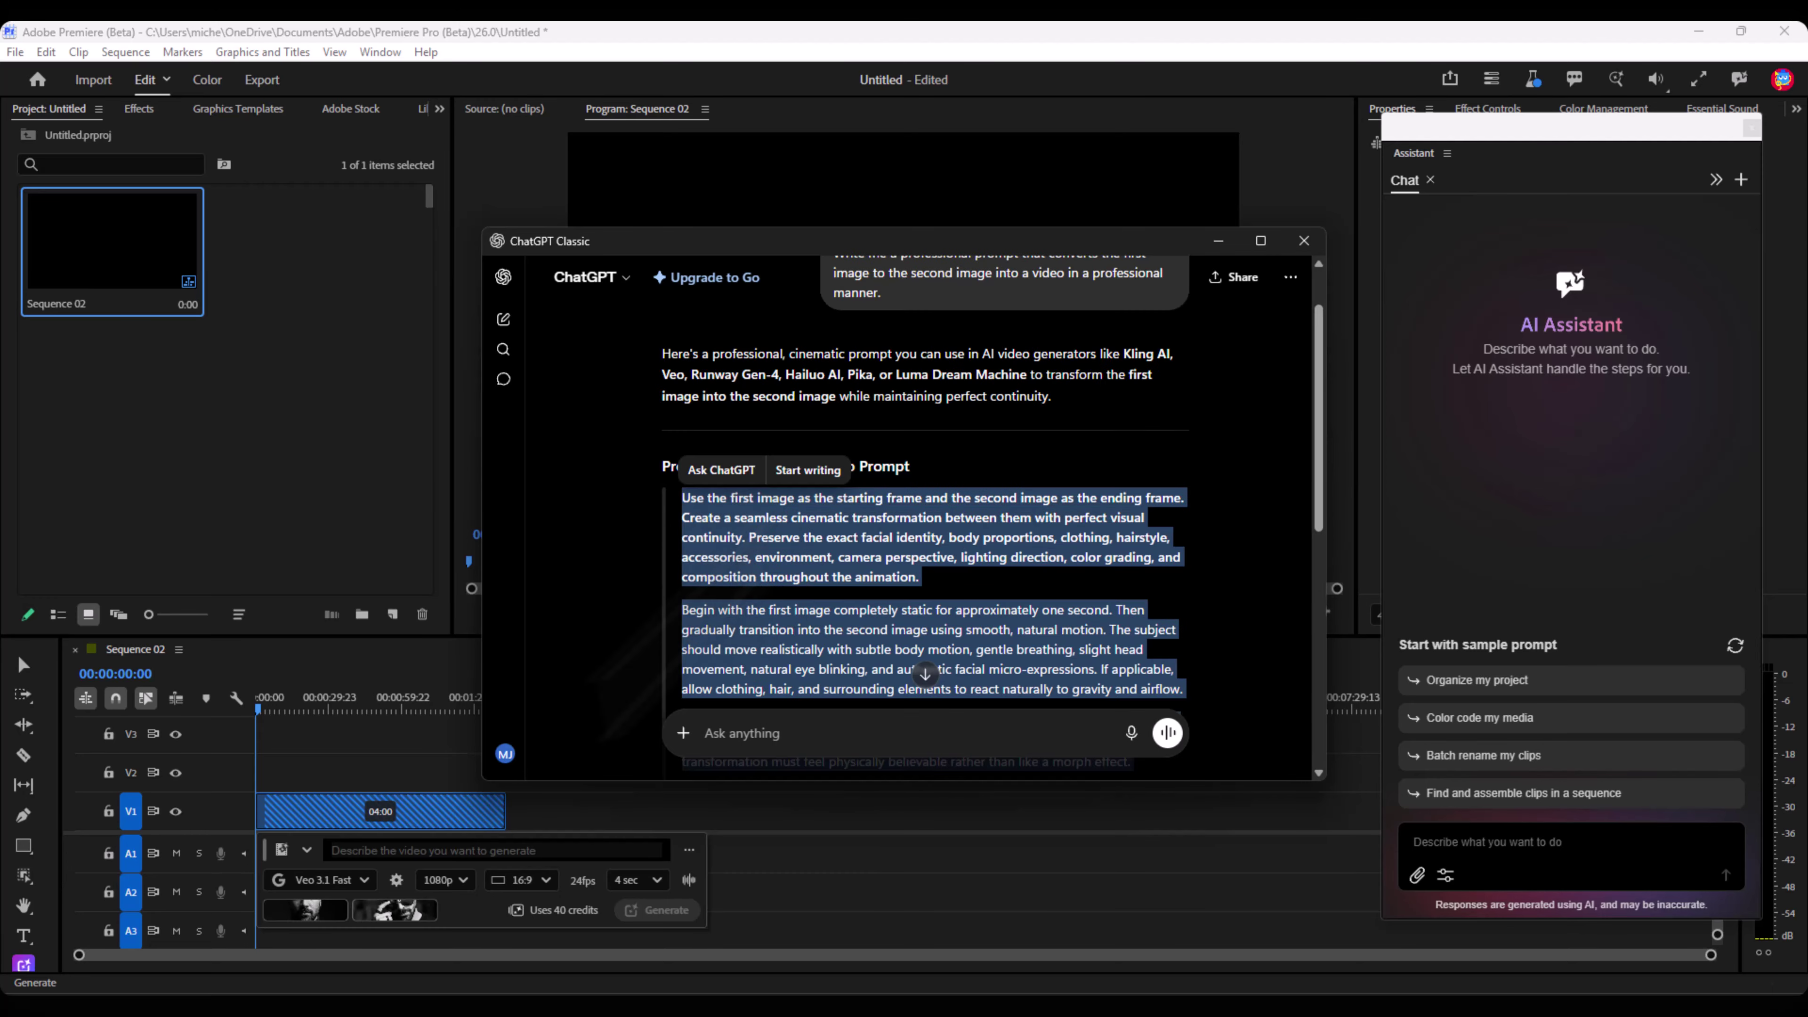
click(530, 849)
key(ctrl+v)
click(657, 910)
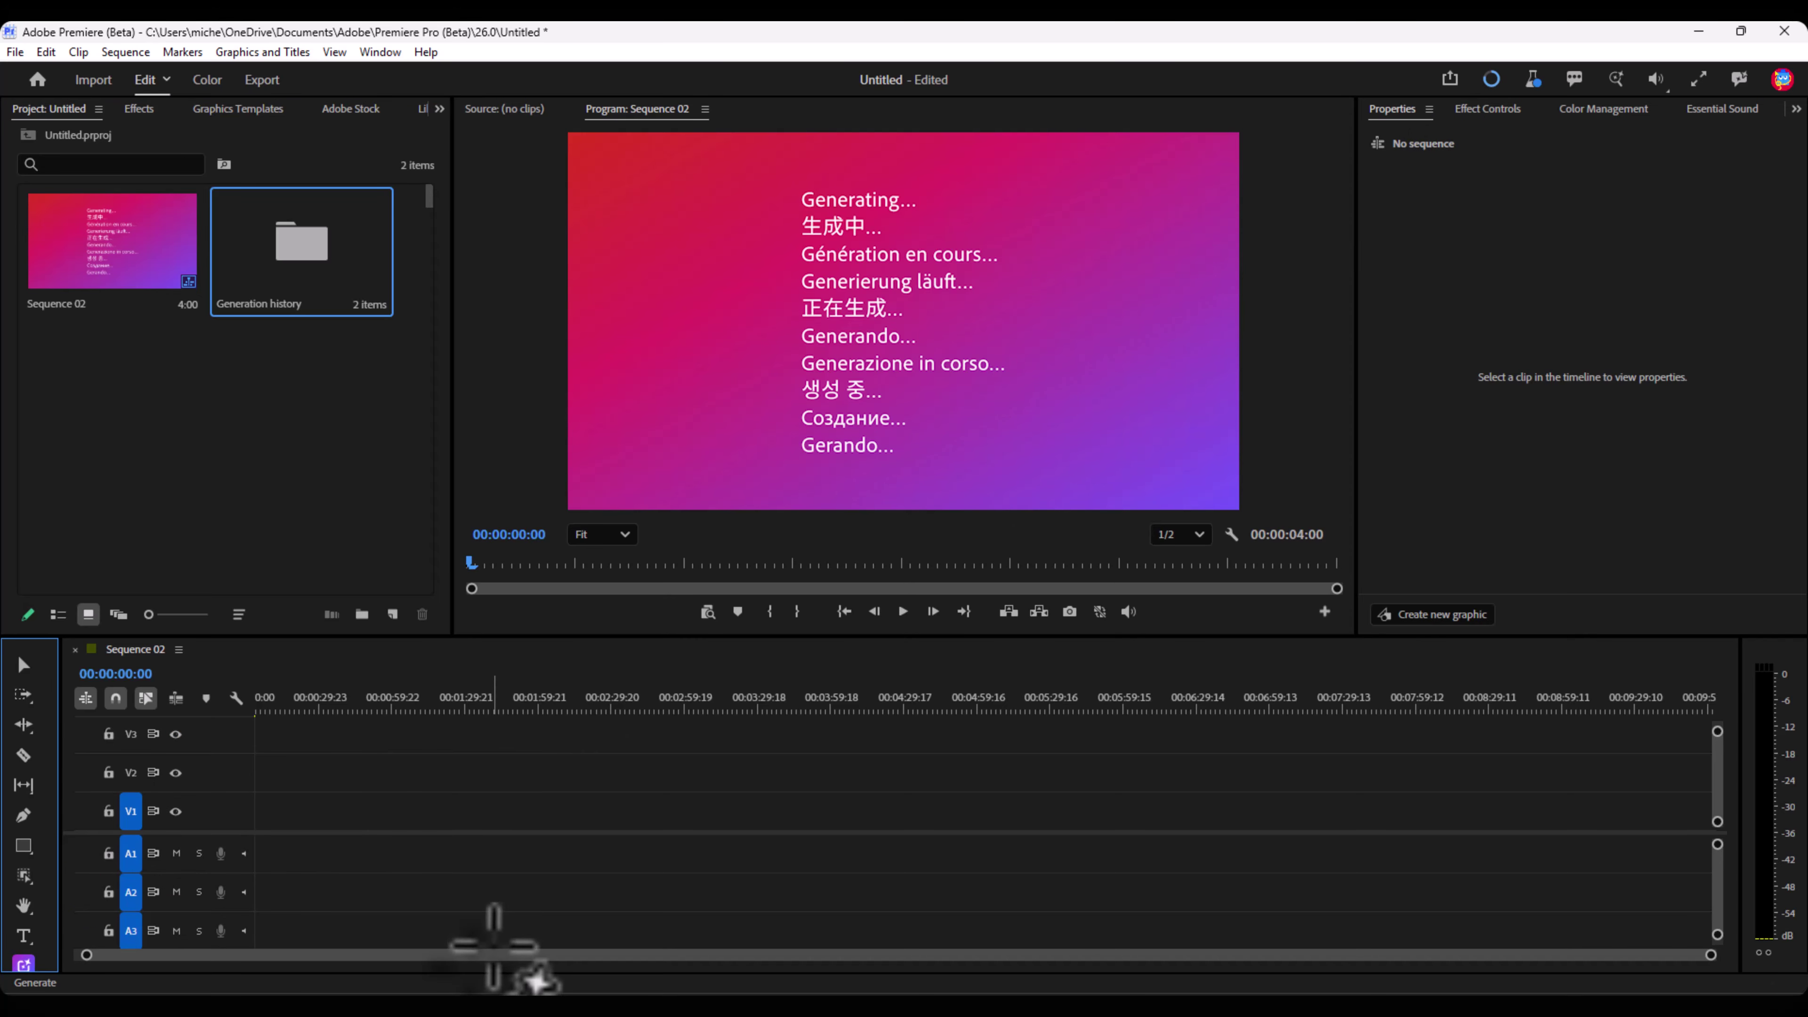
Play the generated clip and scrub through its transition between the two portraits
click(25, 665)
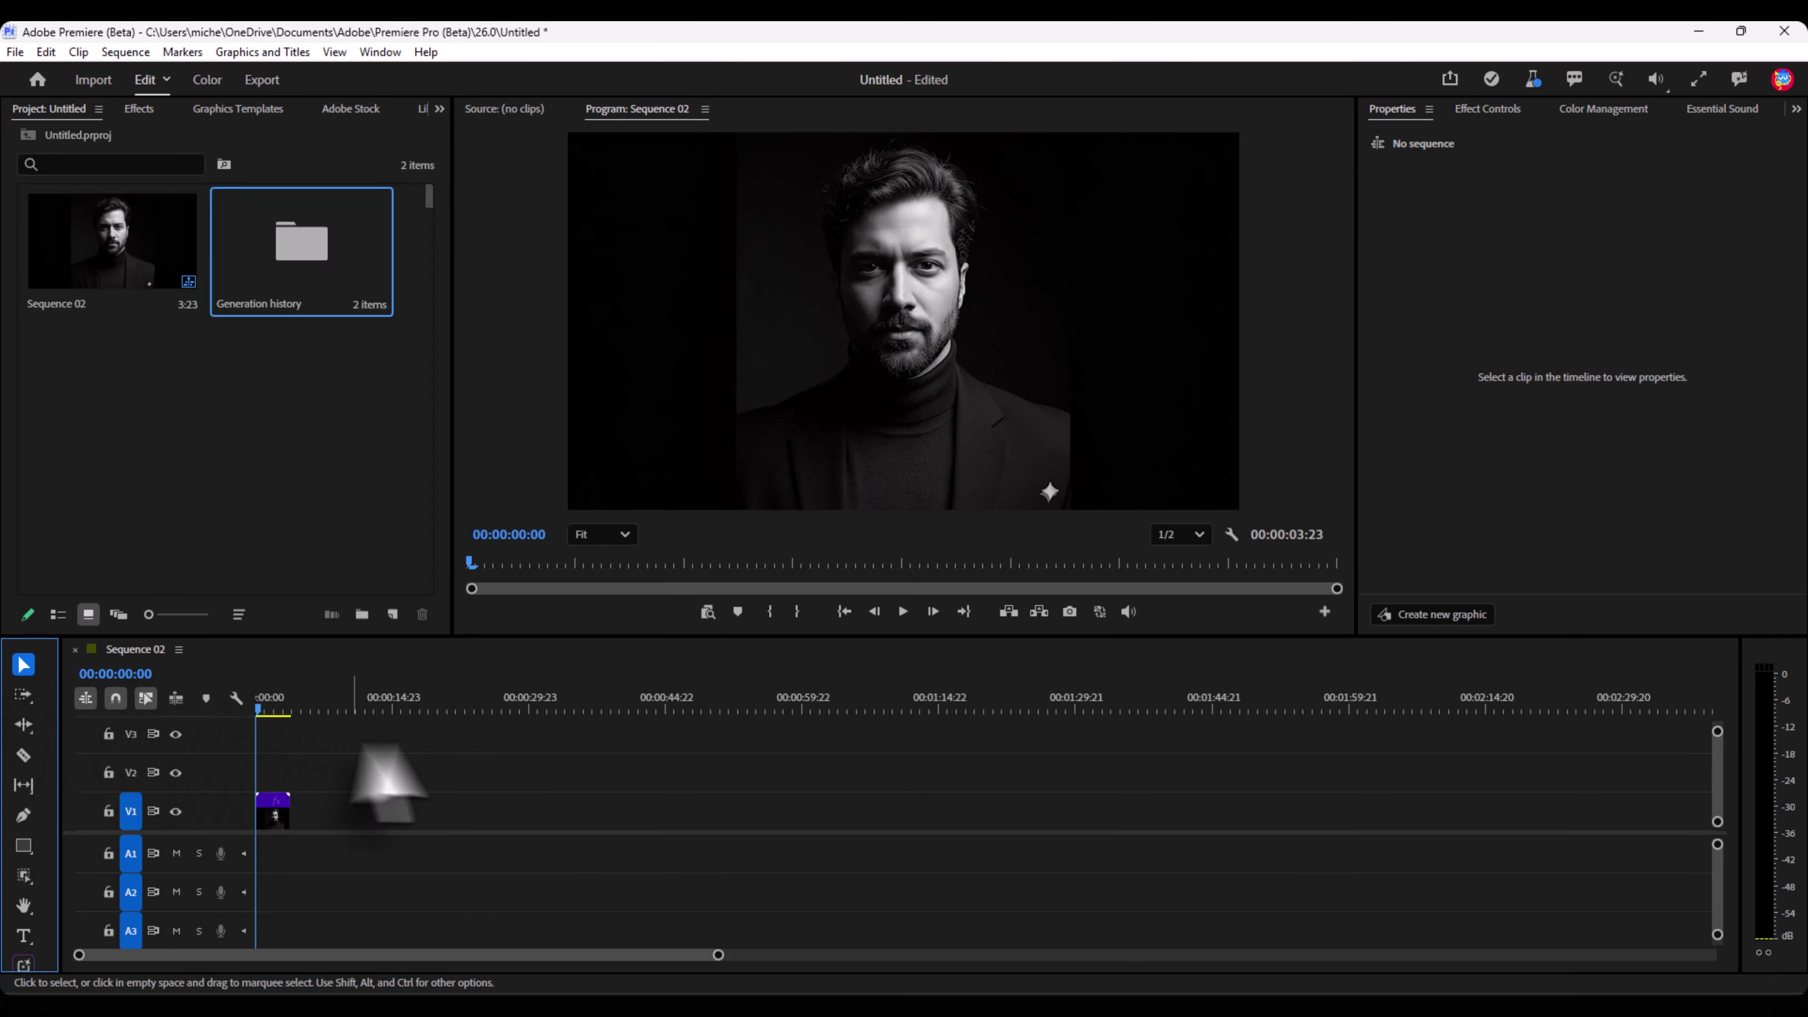
key(space)
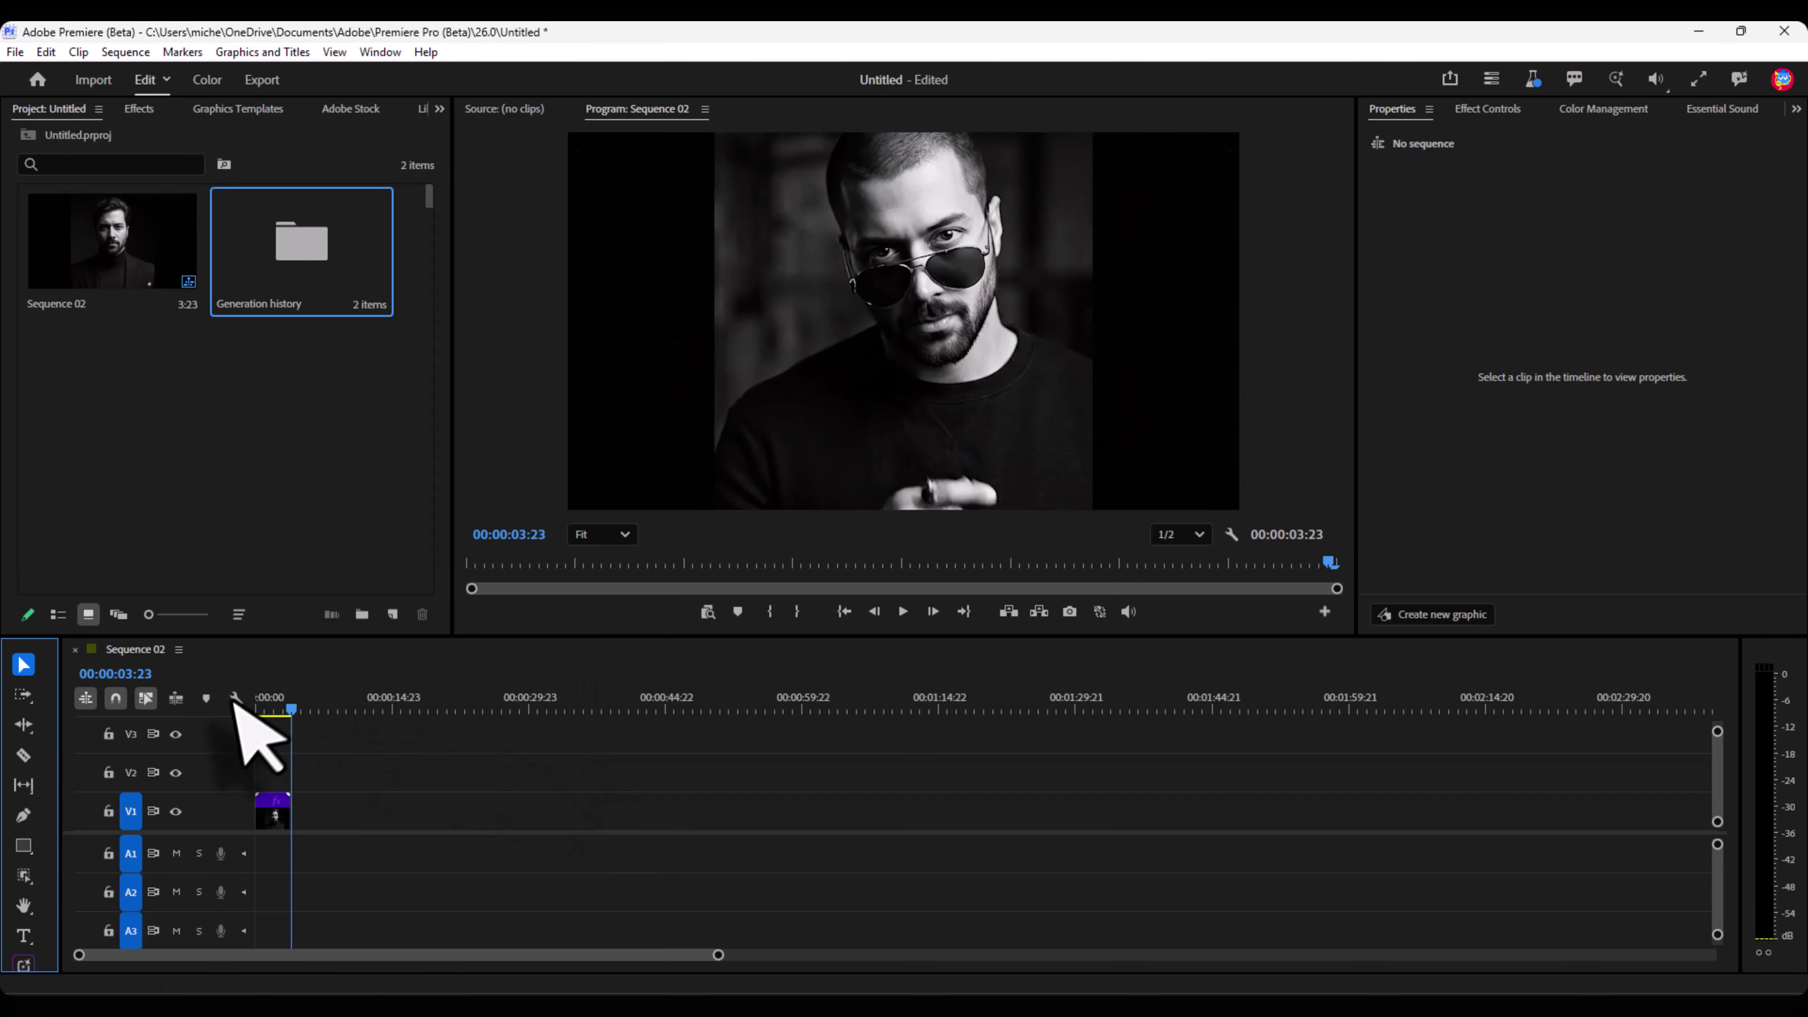
click(278, 710)
mouse_move(270, 718)
mouse_down()
mouse_move(250, 721)
mouse_move(293, 721)
mouse_up()
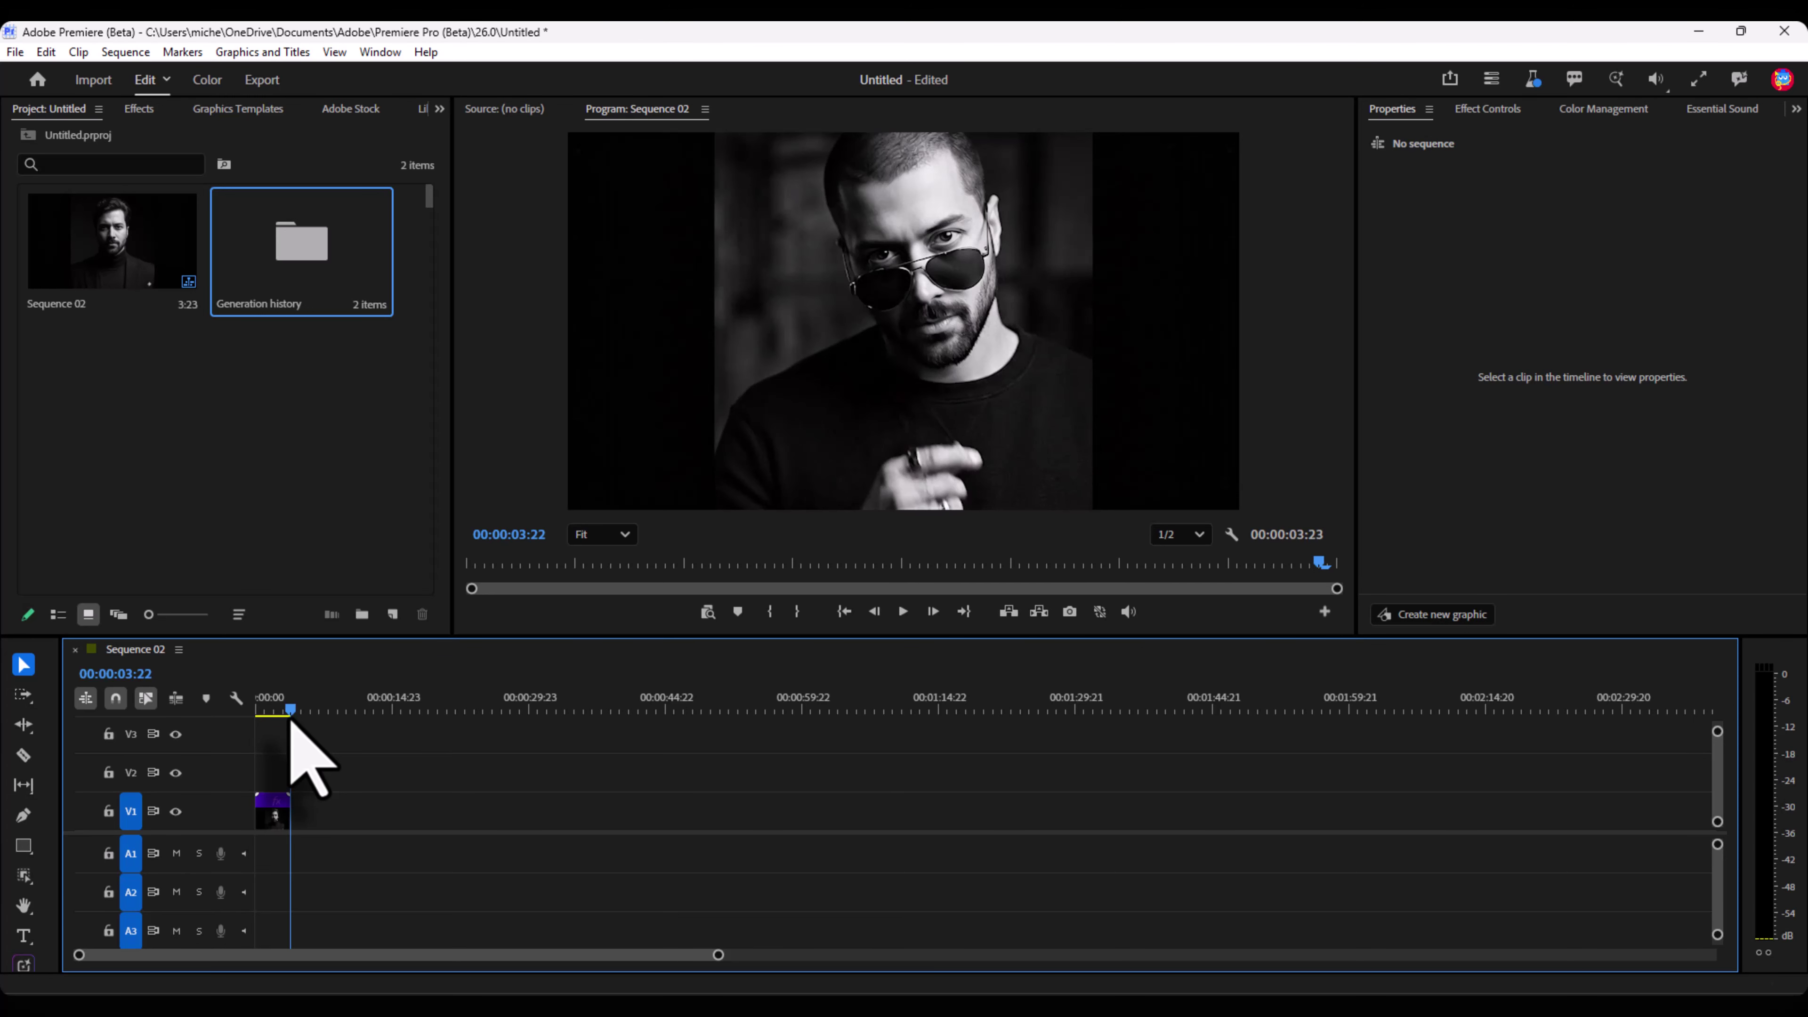
click(291, 721)
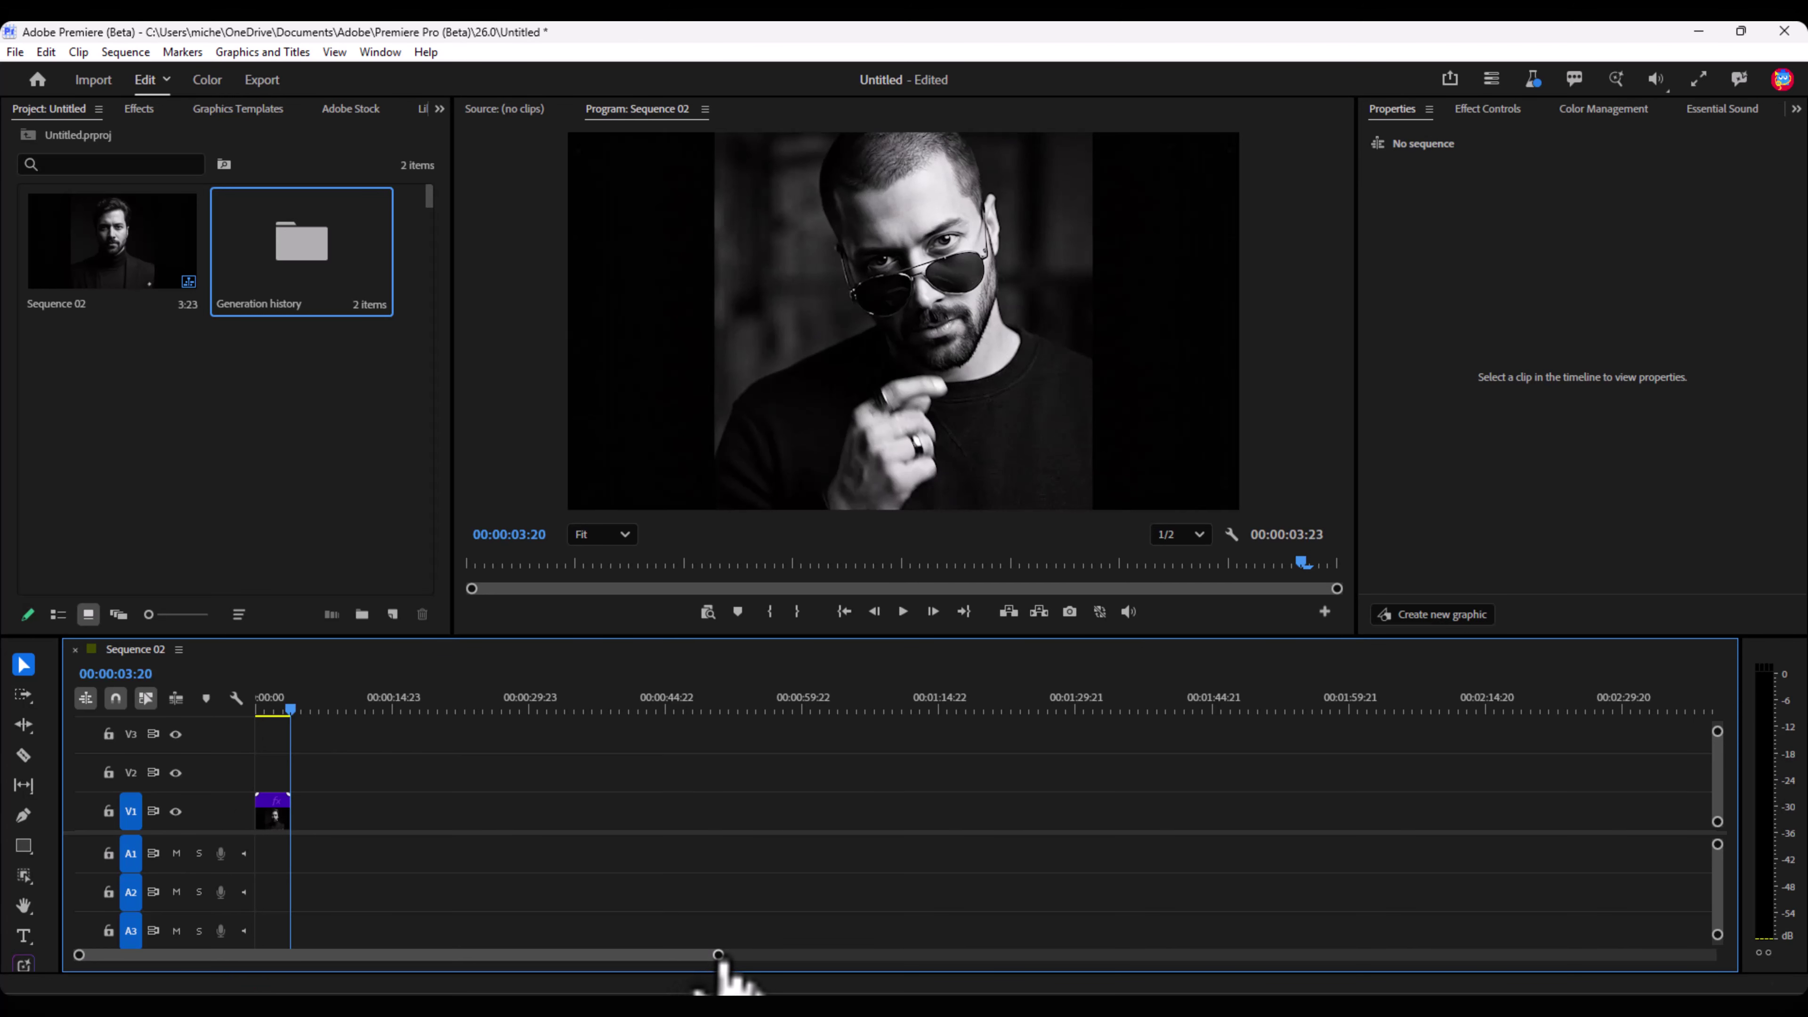
Delete the generated clip from track V1 and return the playhead to the sequence start
drag(719, 955, 425, 955)
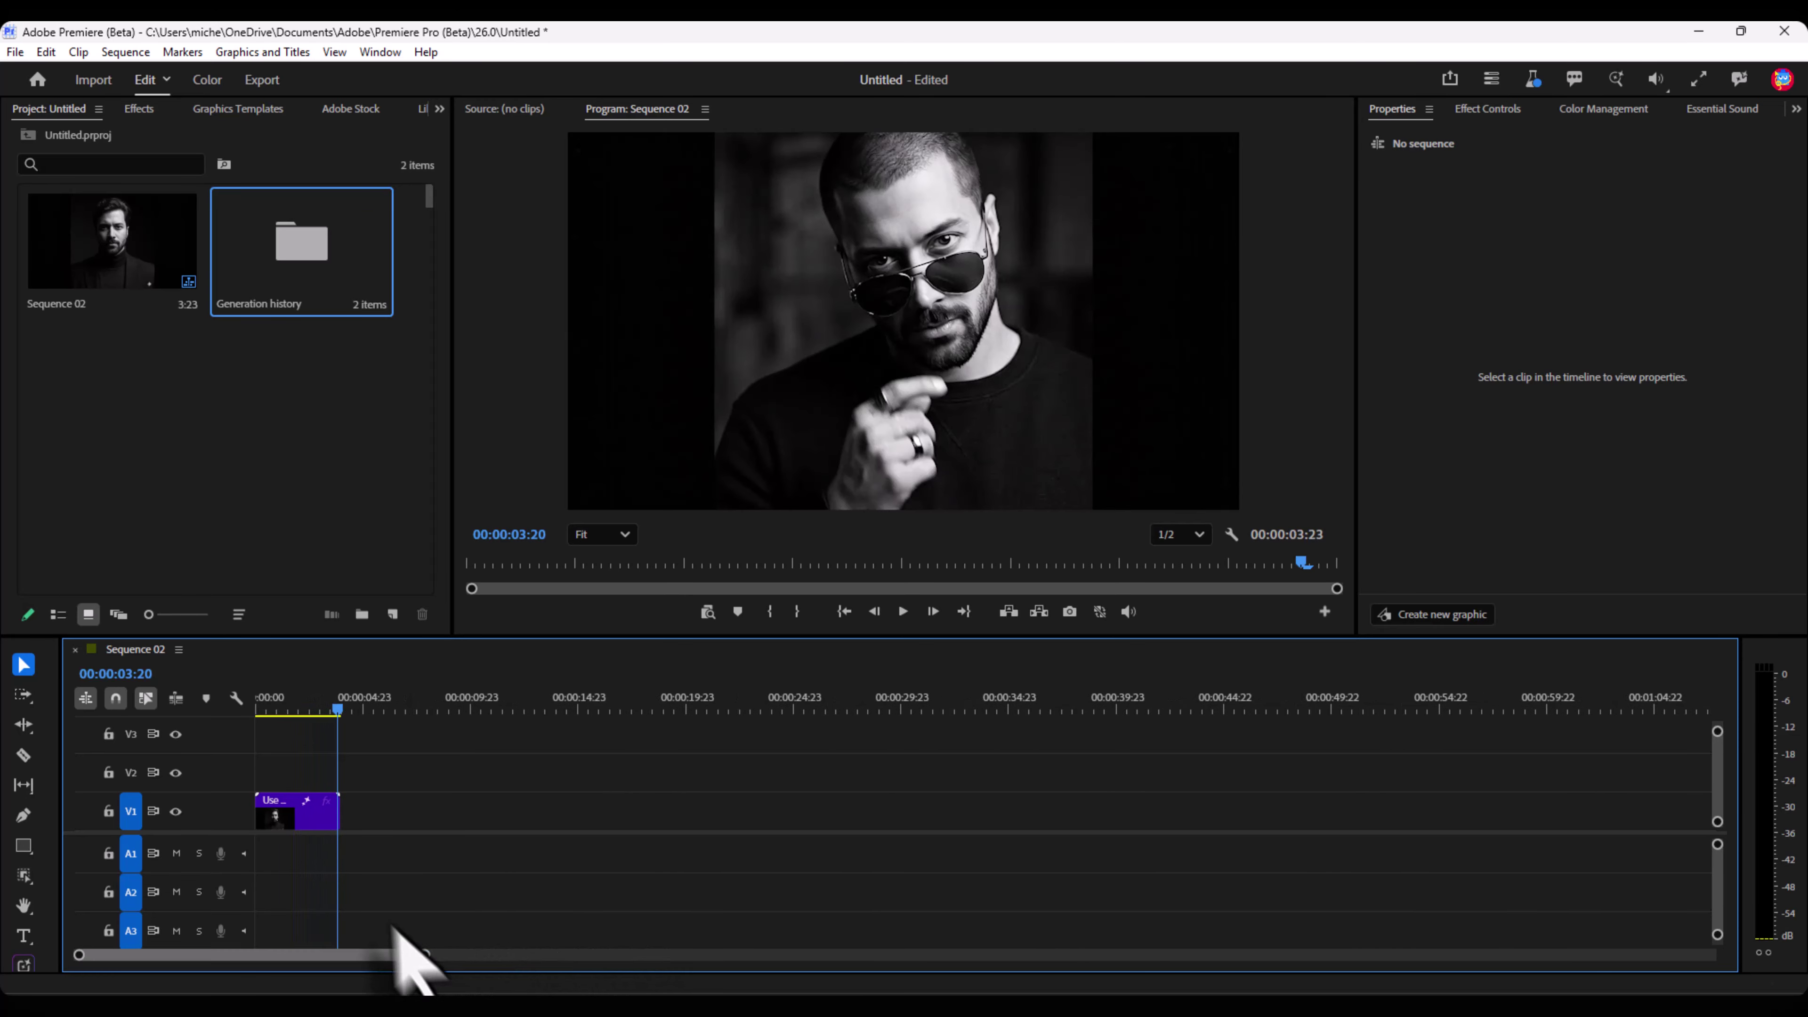
click(307, 825)
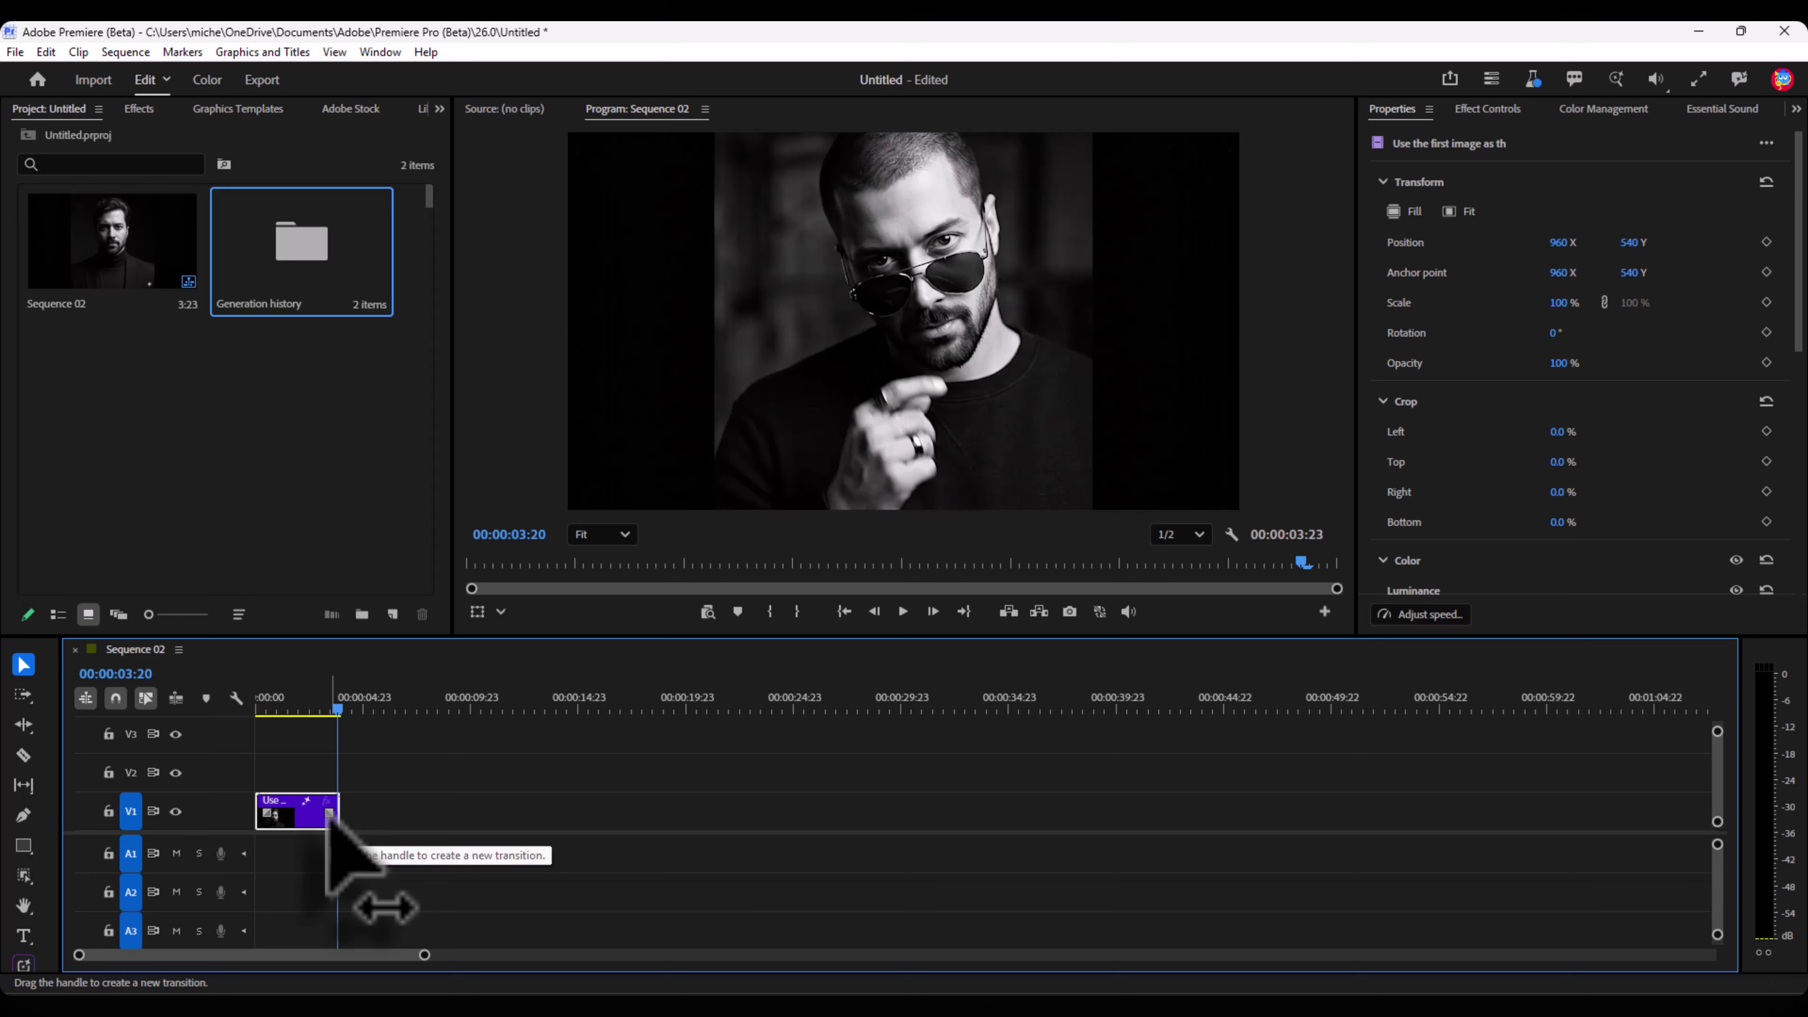
key(Delete)
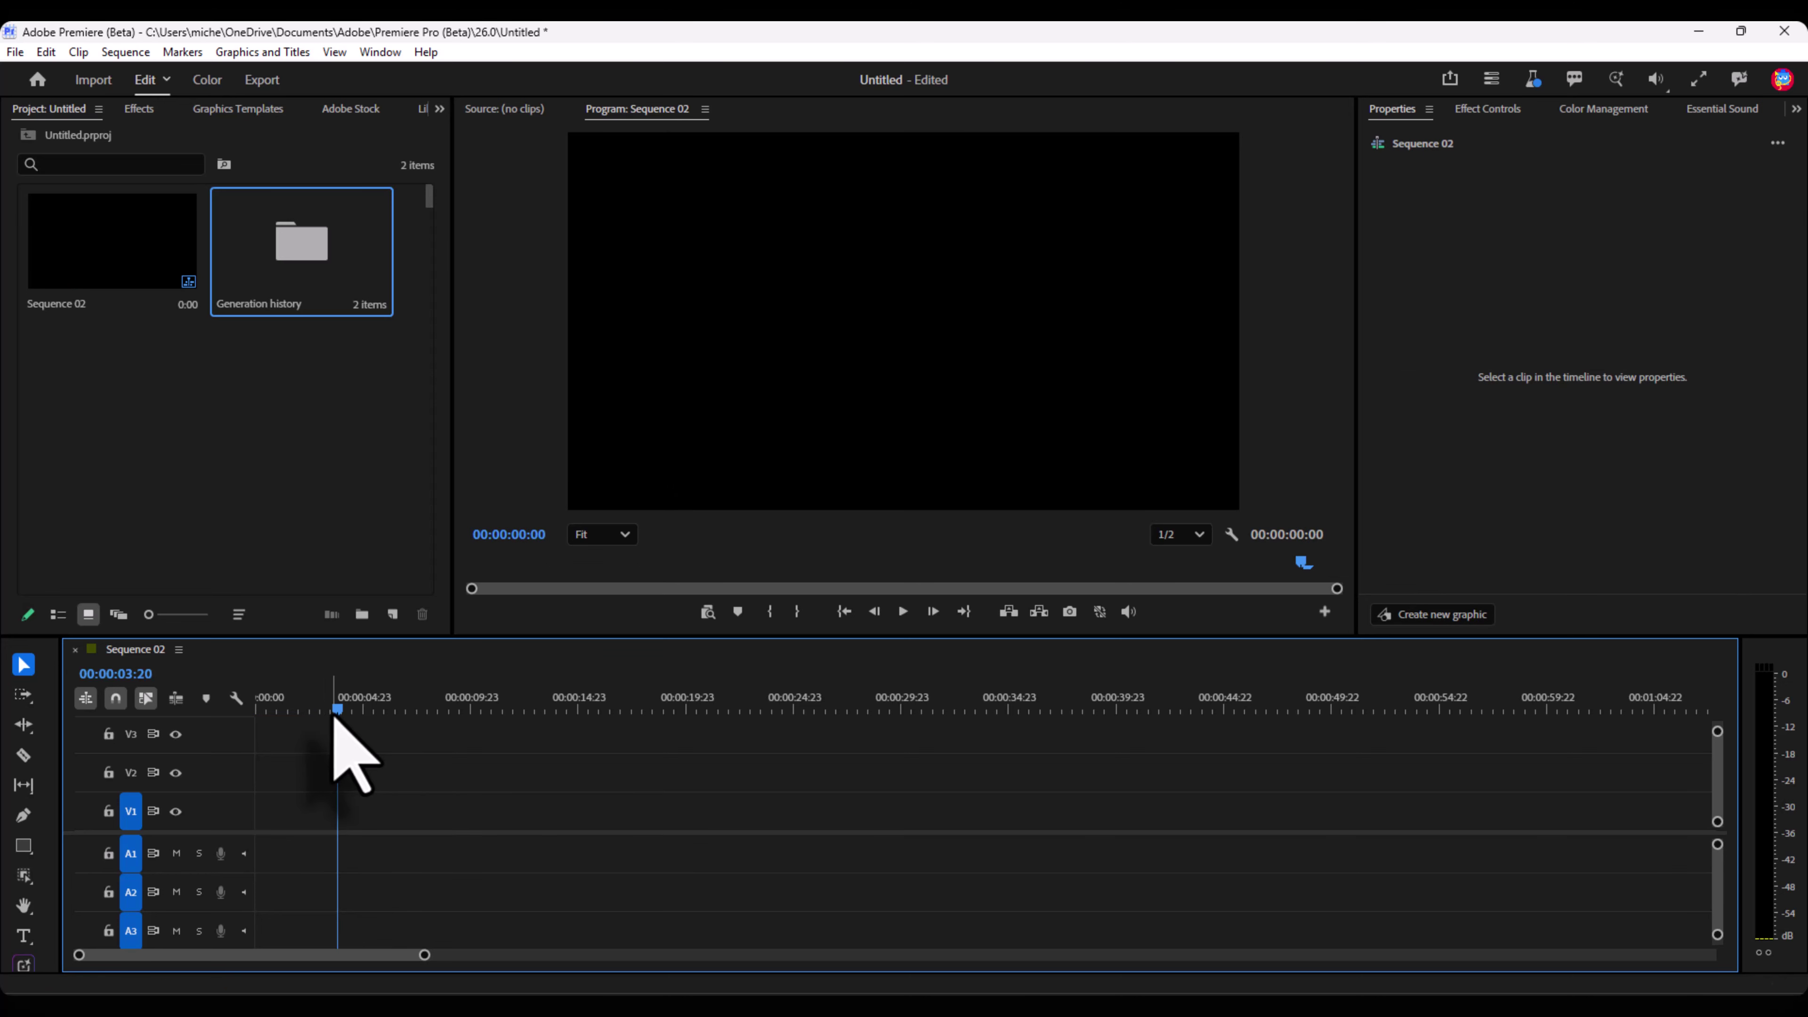
key(Home)
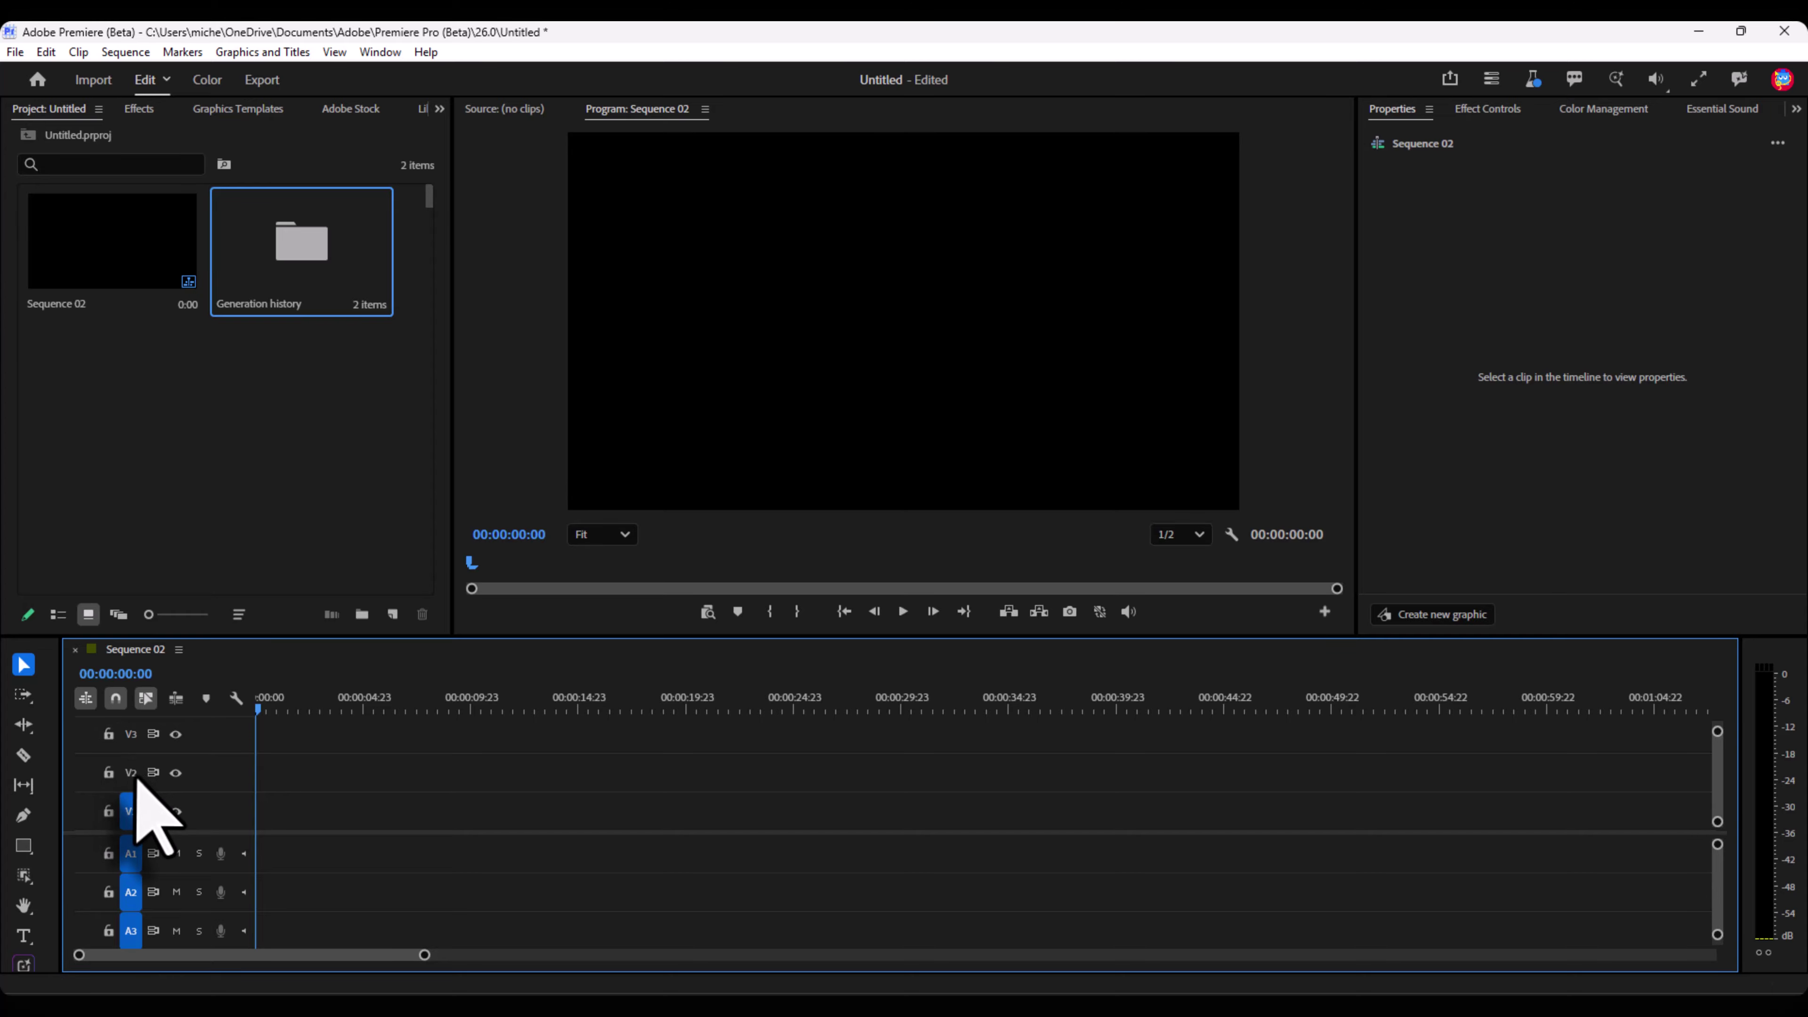
Draw a generative region about 11 seconds long at the start of V1 and load the red-background portrait as its first frame
click(24, 965)
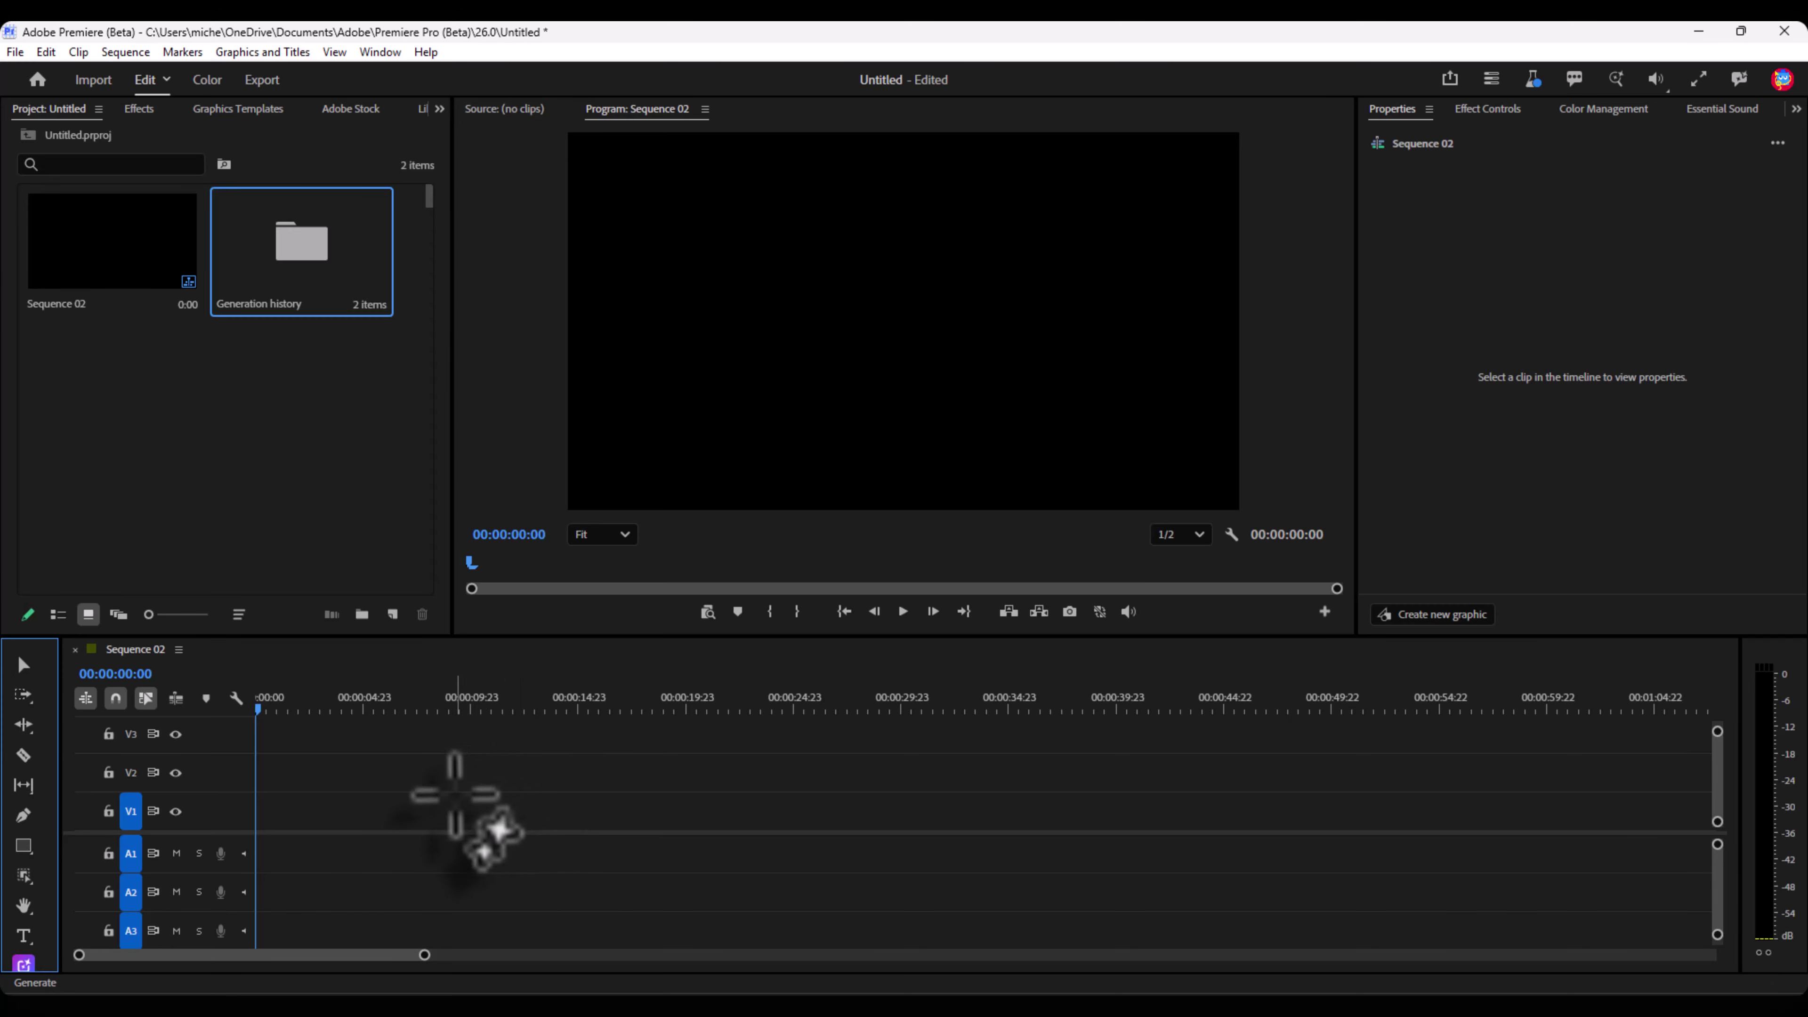
click(490, 808)
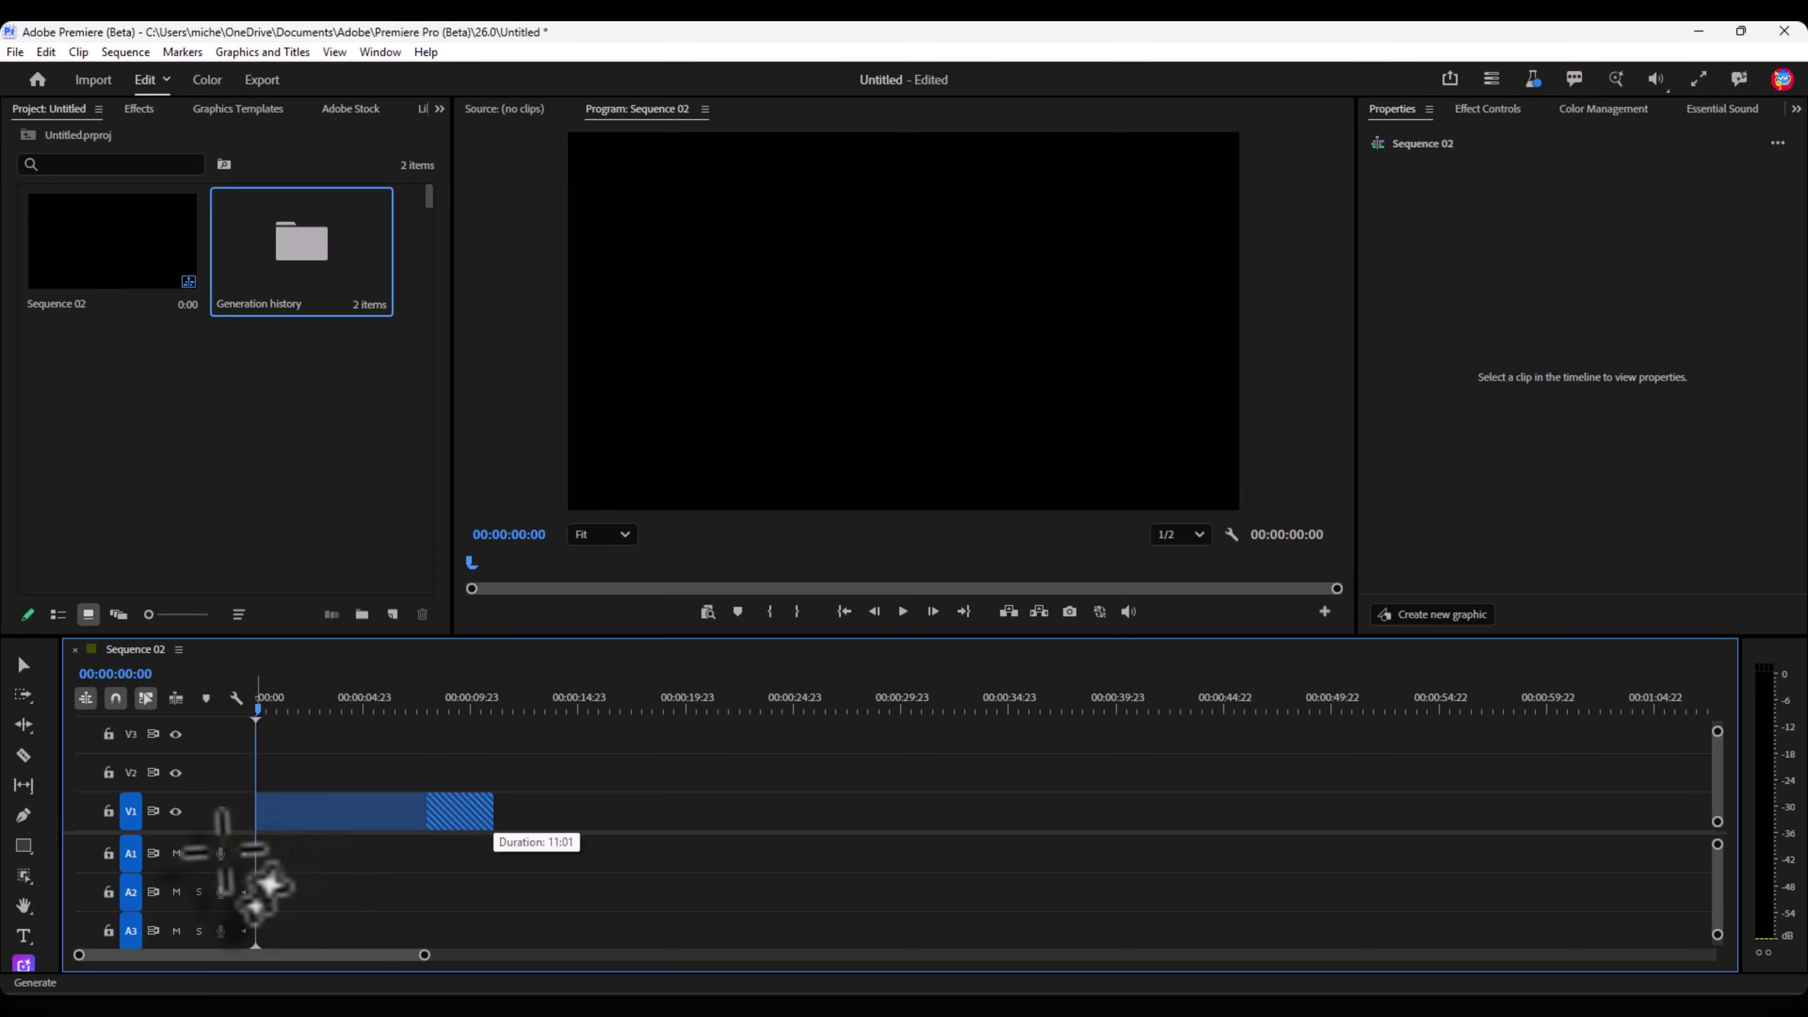
click(313, 910)
click(917, 809)
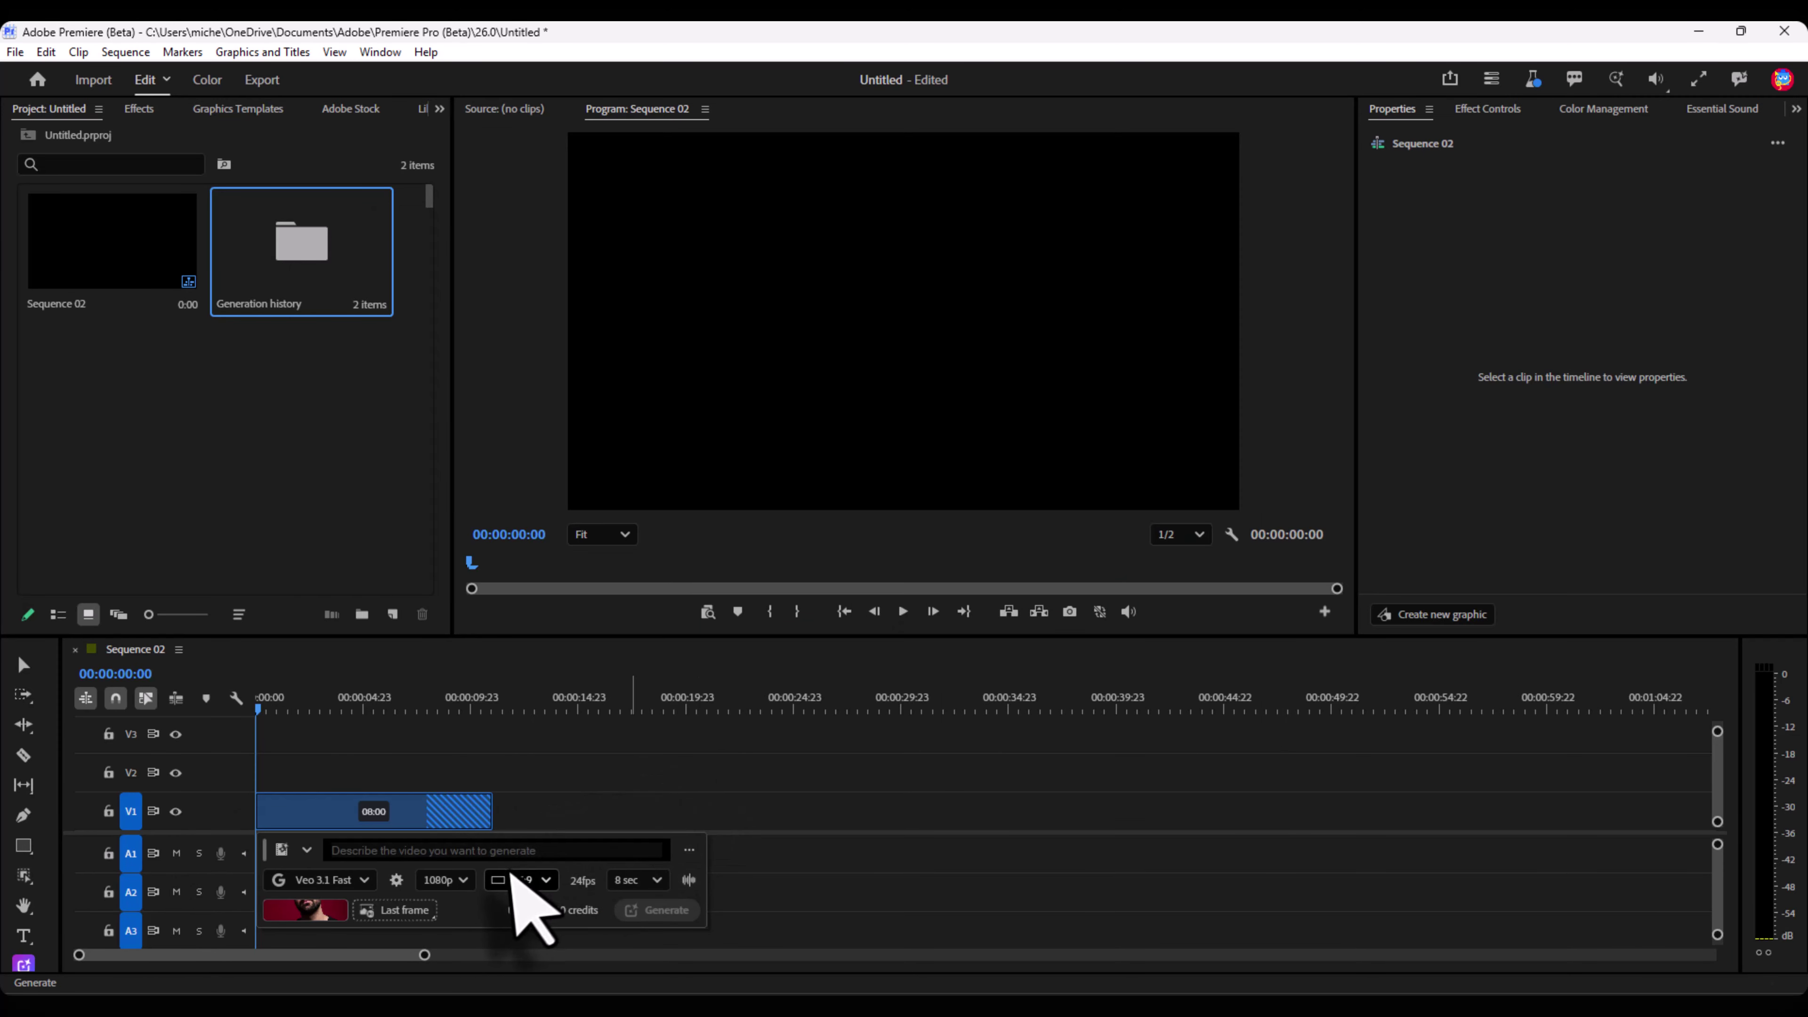
Generate a 4-second video from the prompt "make me smile and felling wonderfull" and play it back
click(526, 850)
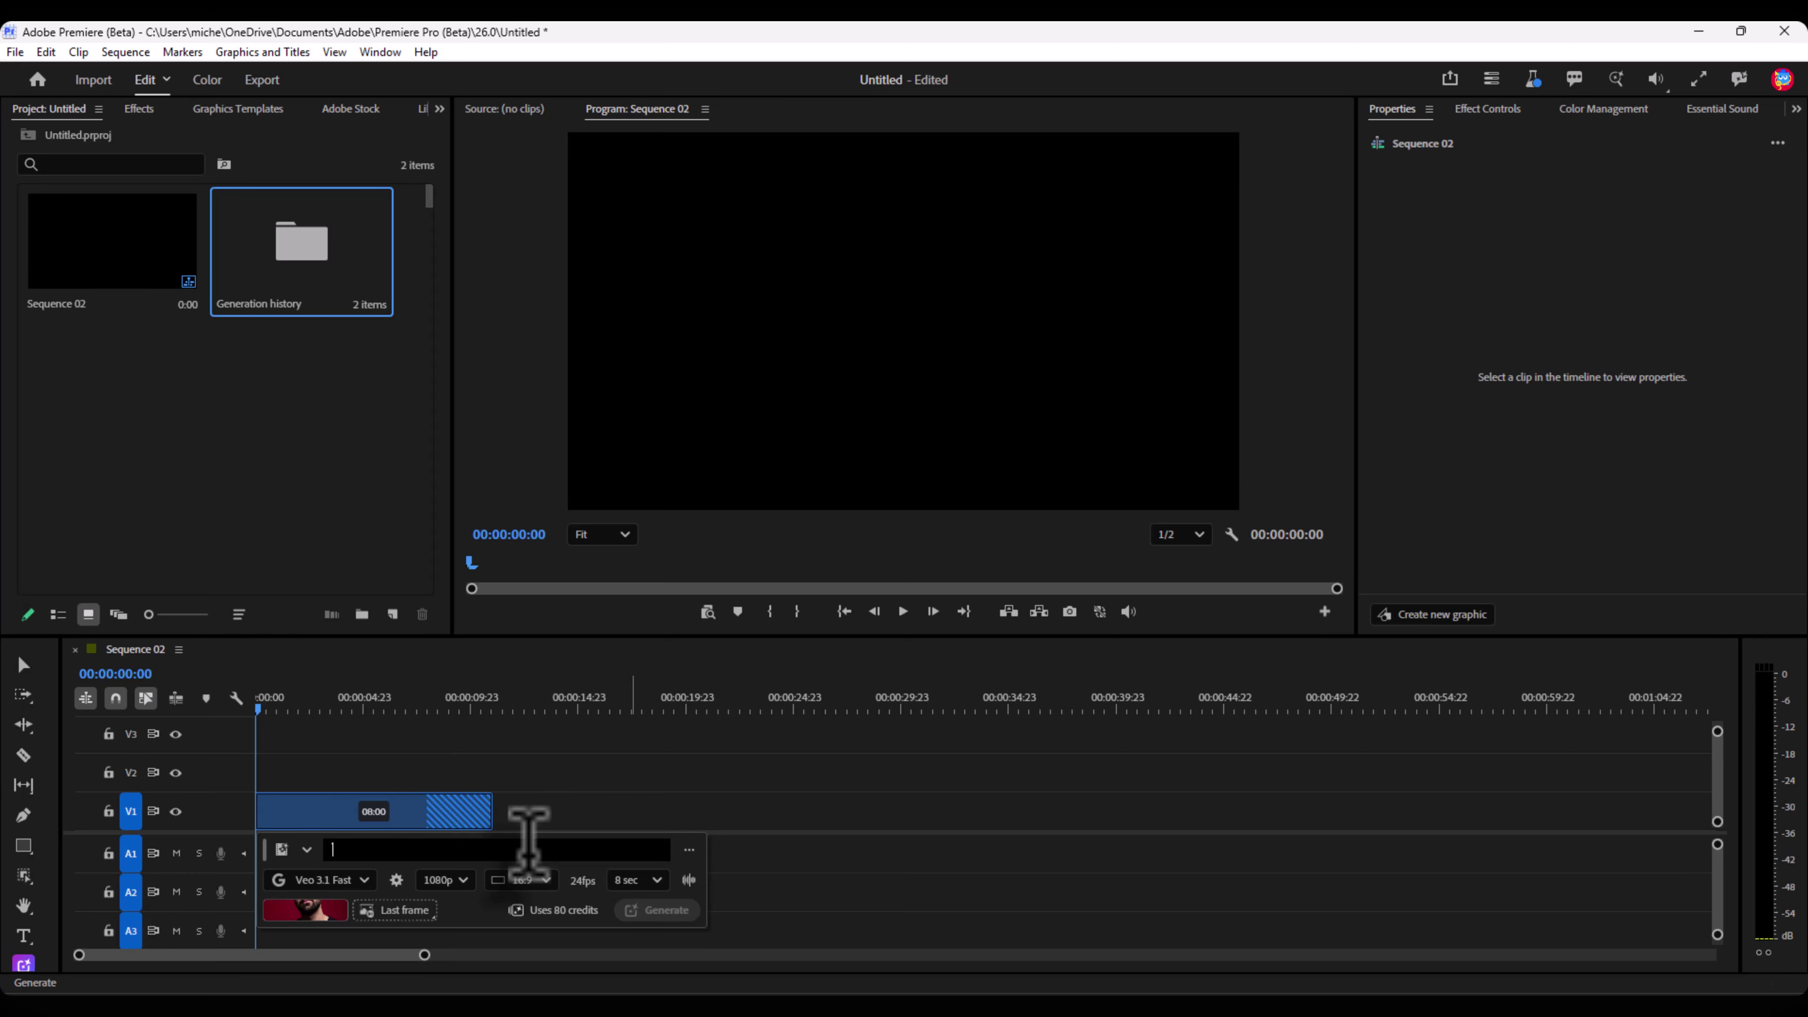
text(make me smile and felling wonderfull)
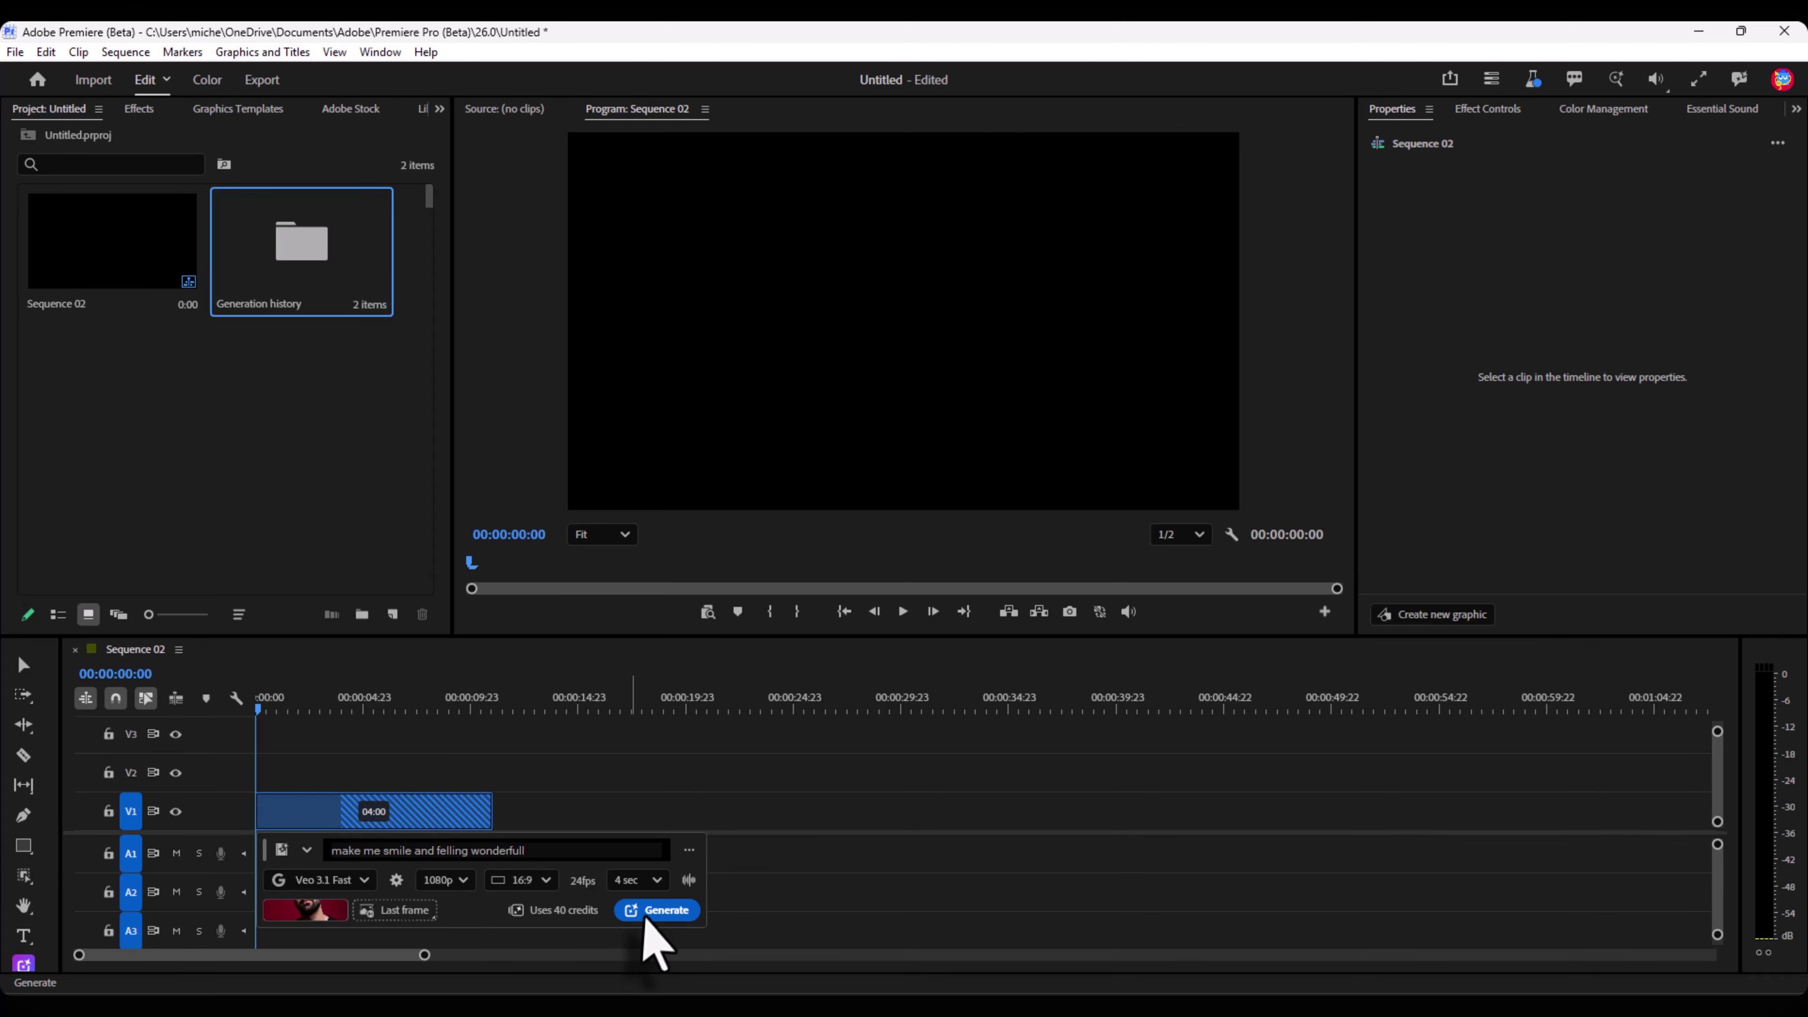
click(644, 911)
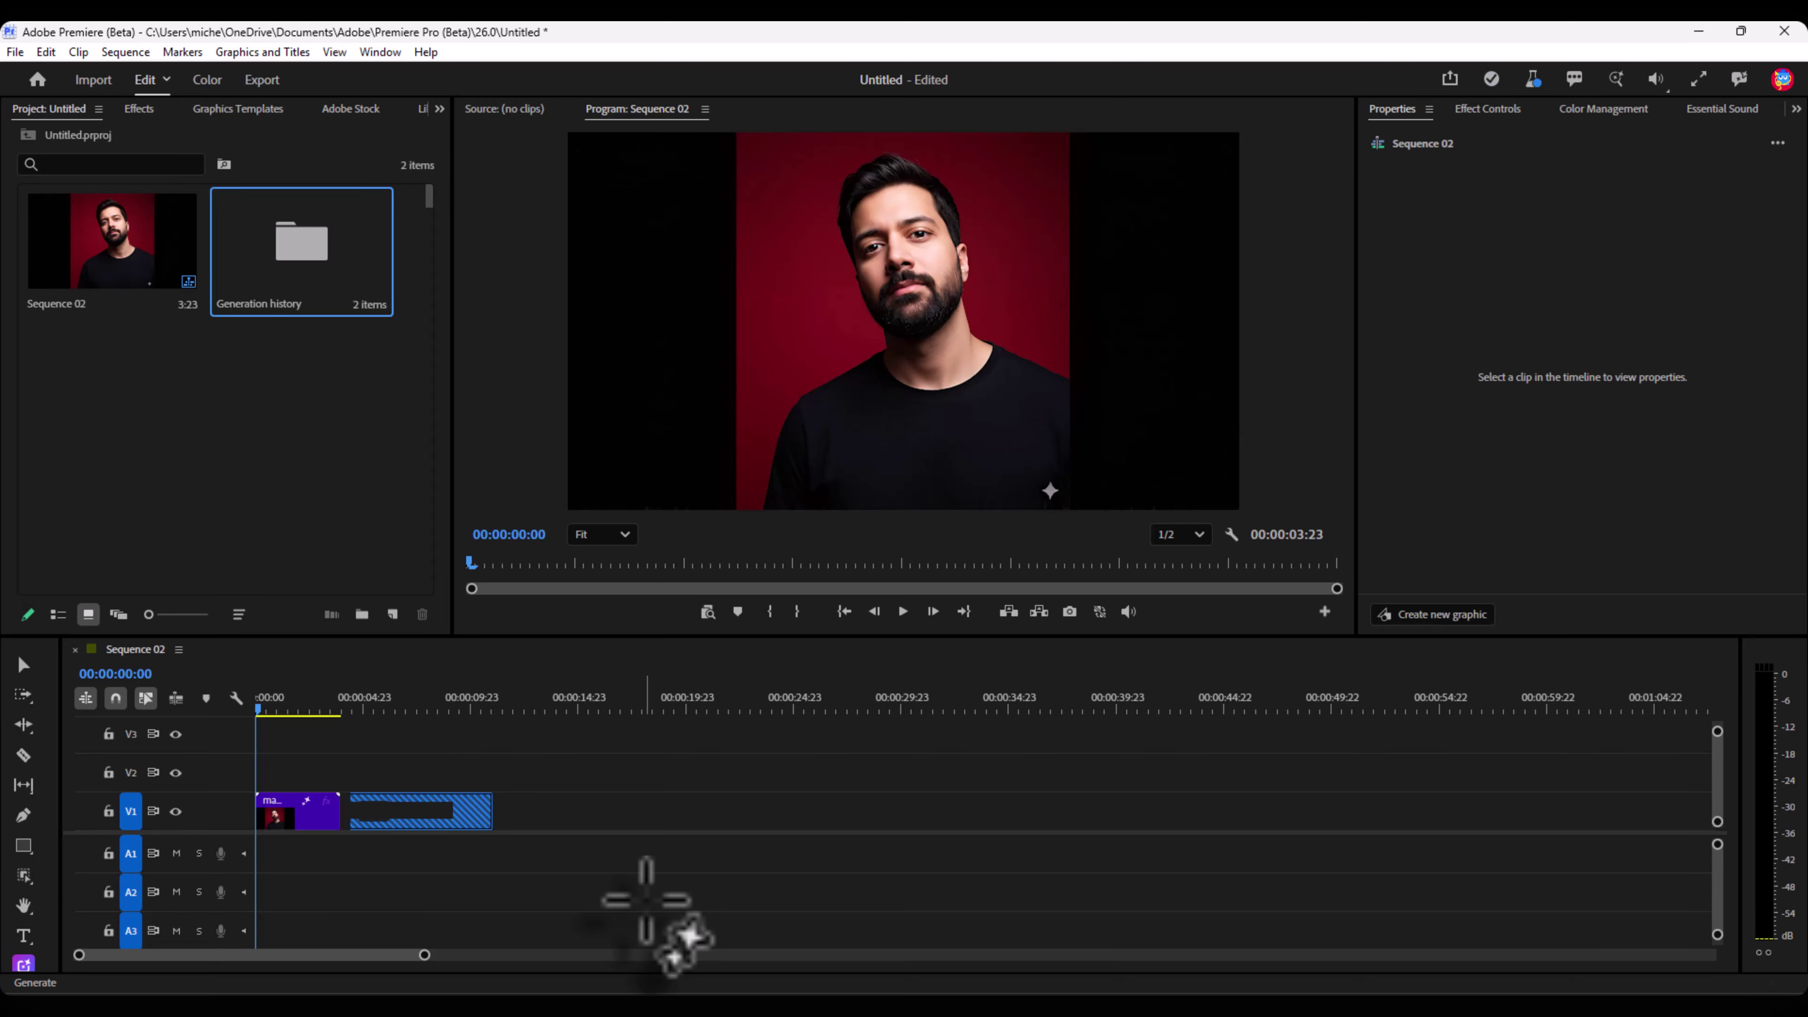
key(space)
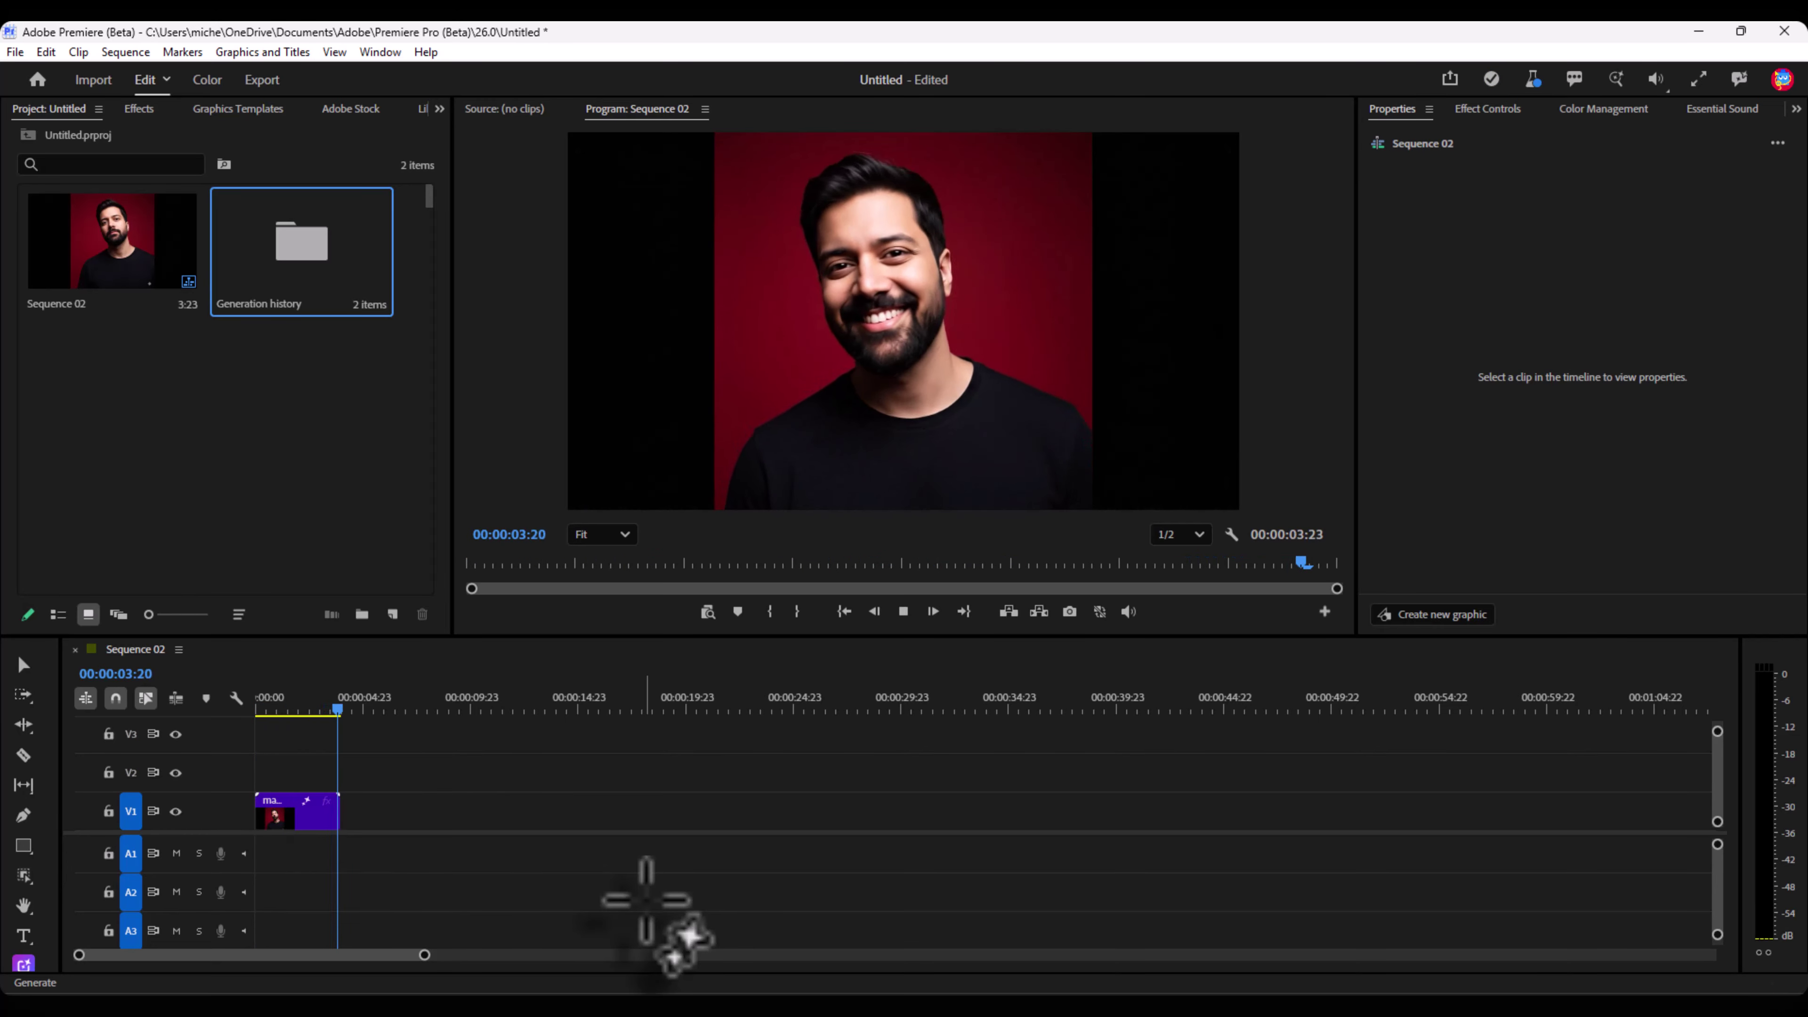
Open the AI Assistant
click(248, 79)
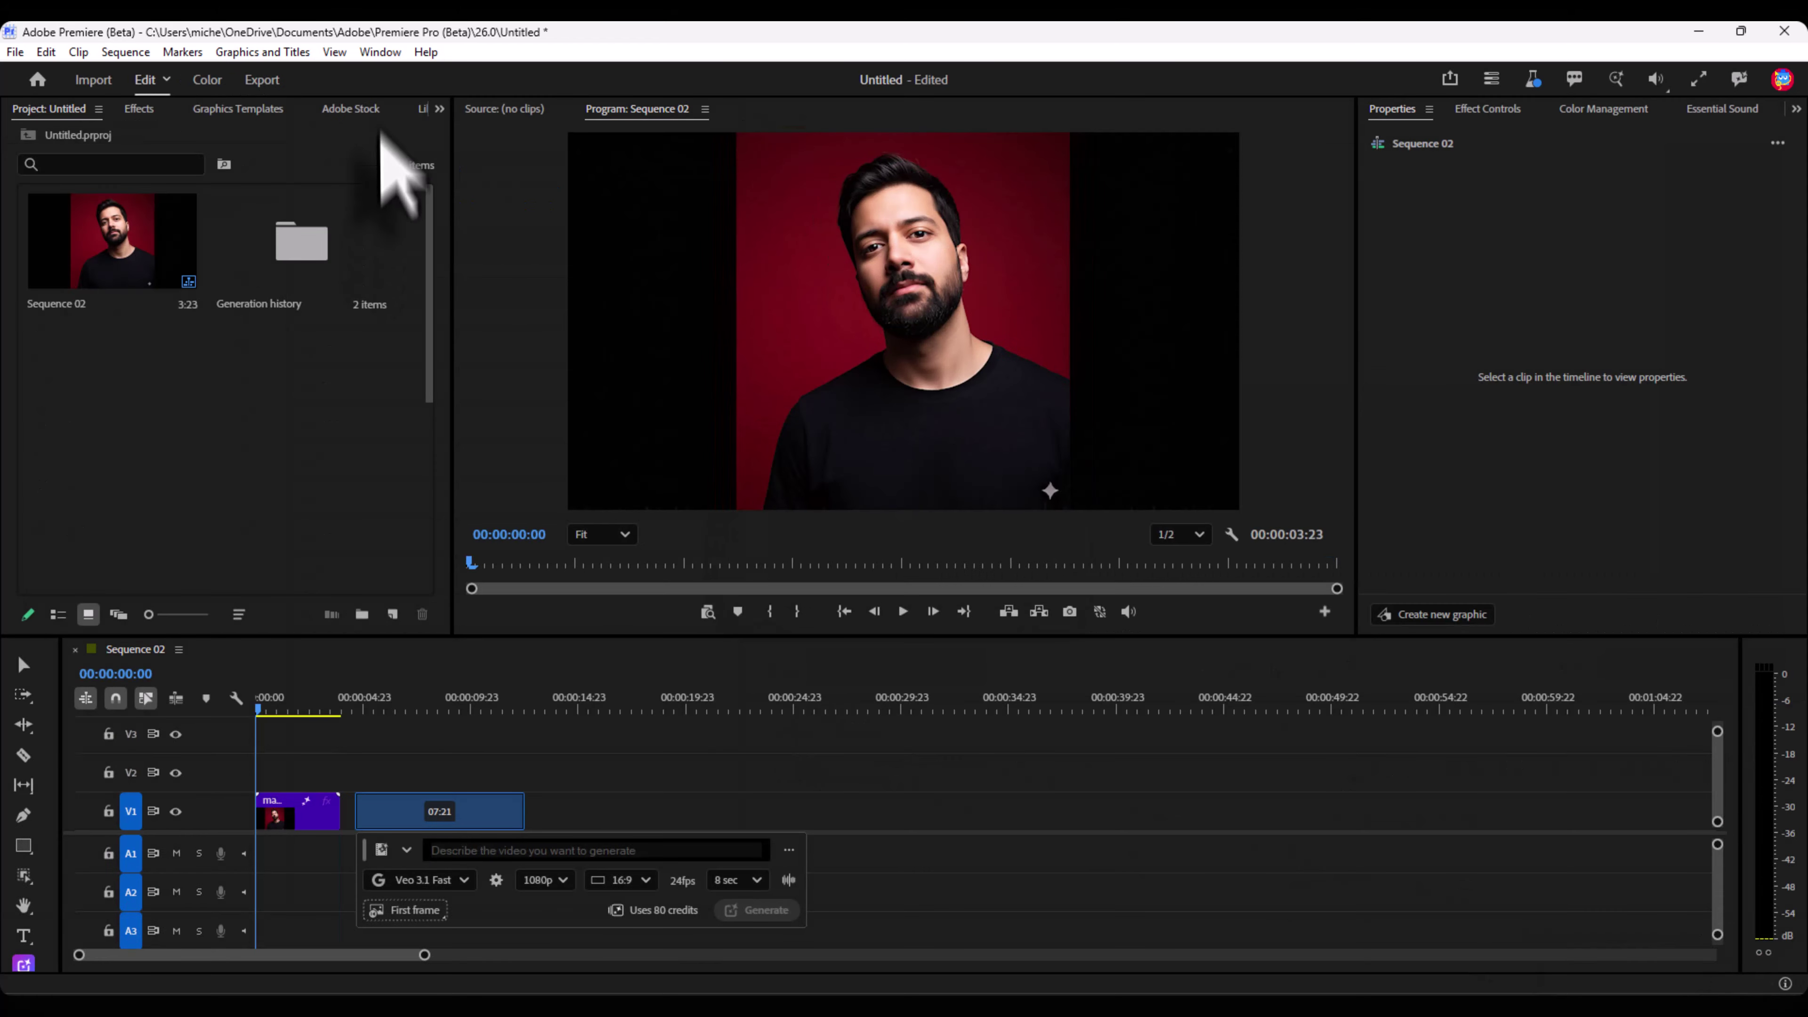
click(384, 50)
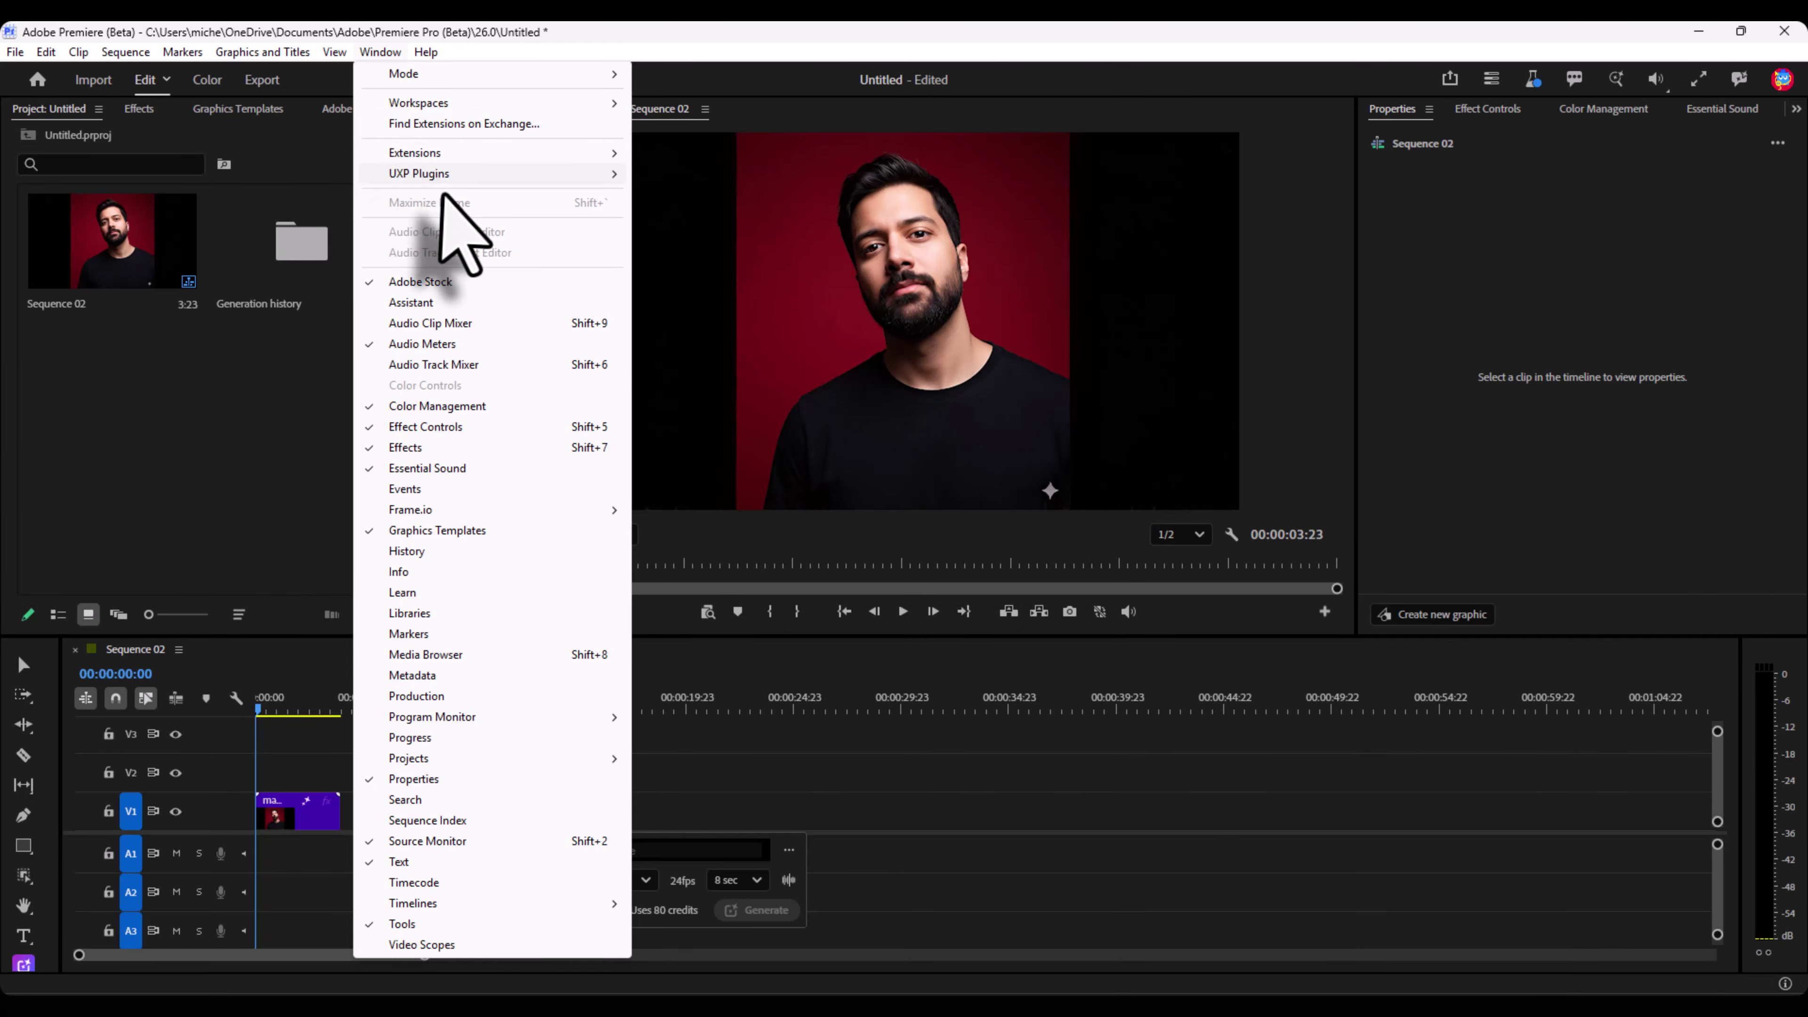
click(475, 305)
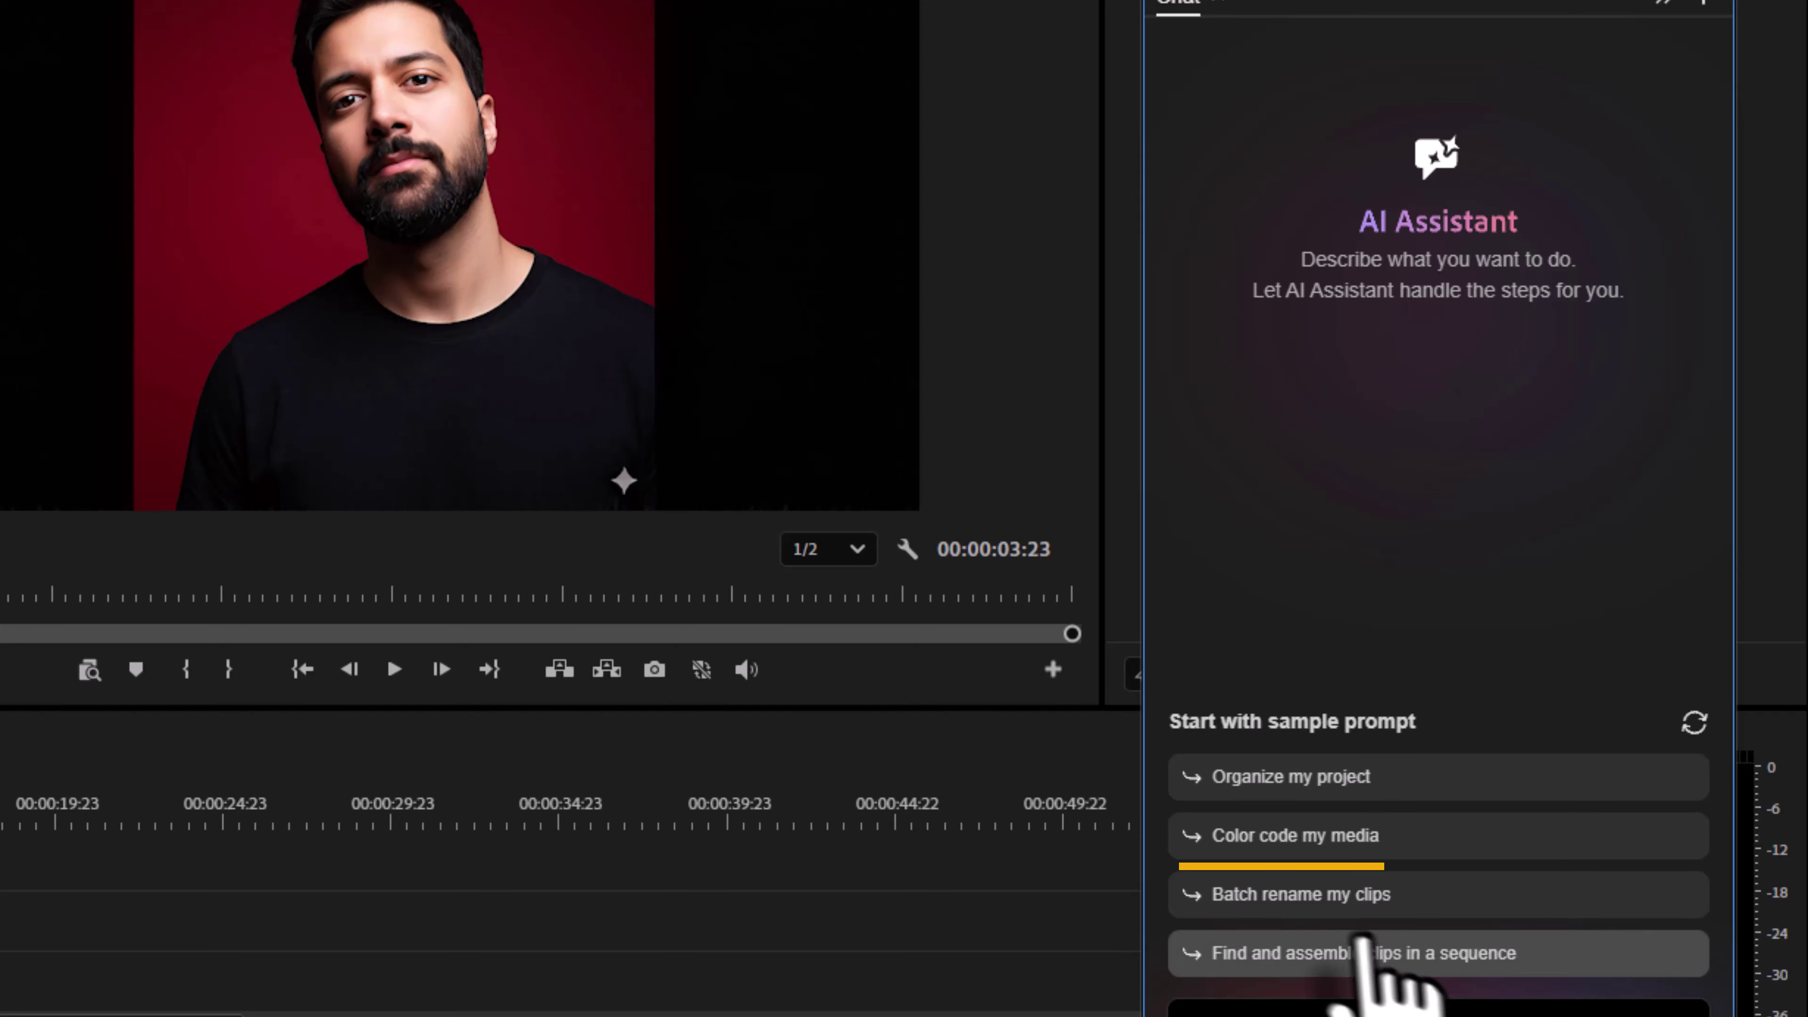
Try the "Batch rename my clips" sample prompt in the AI Assistant and clear its text from the chat
click(1353, 898)
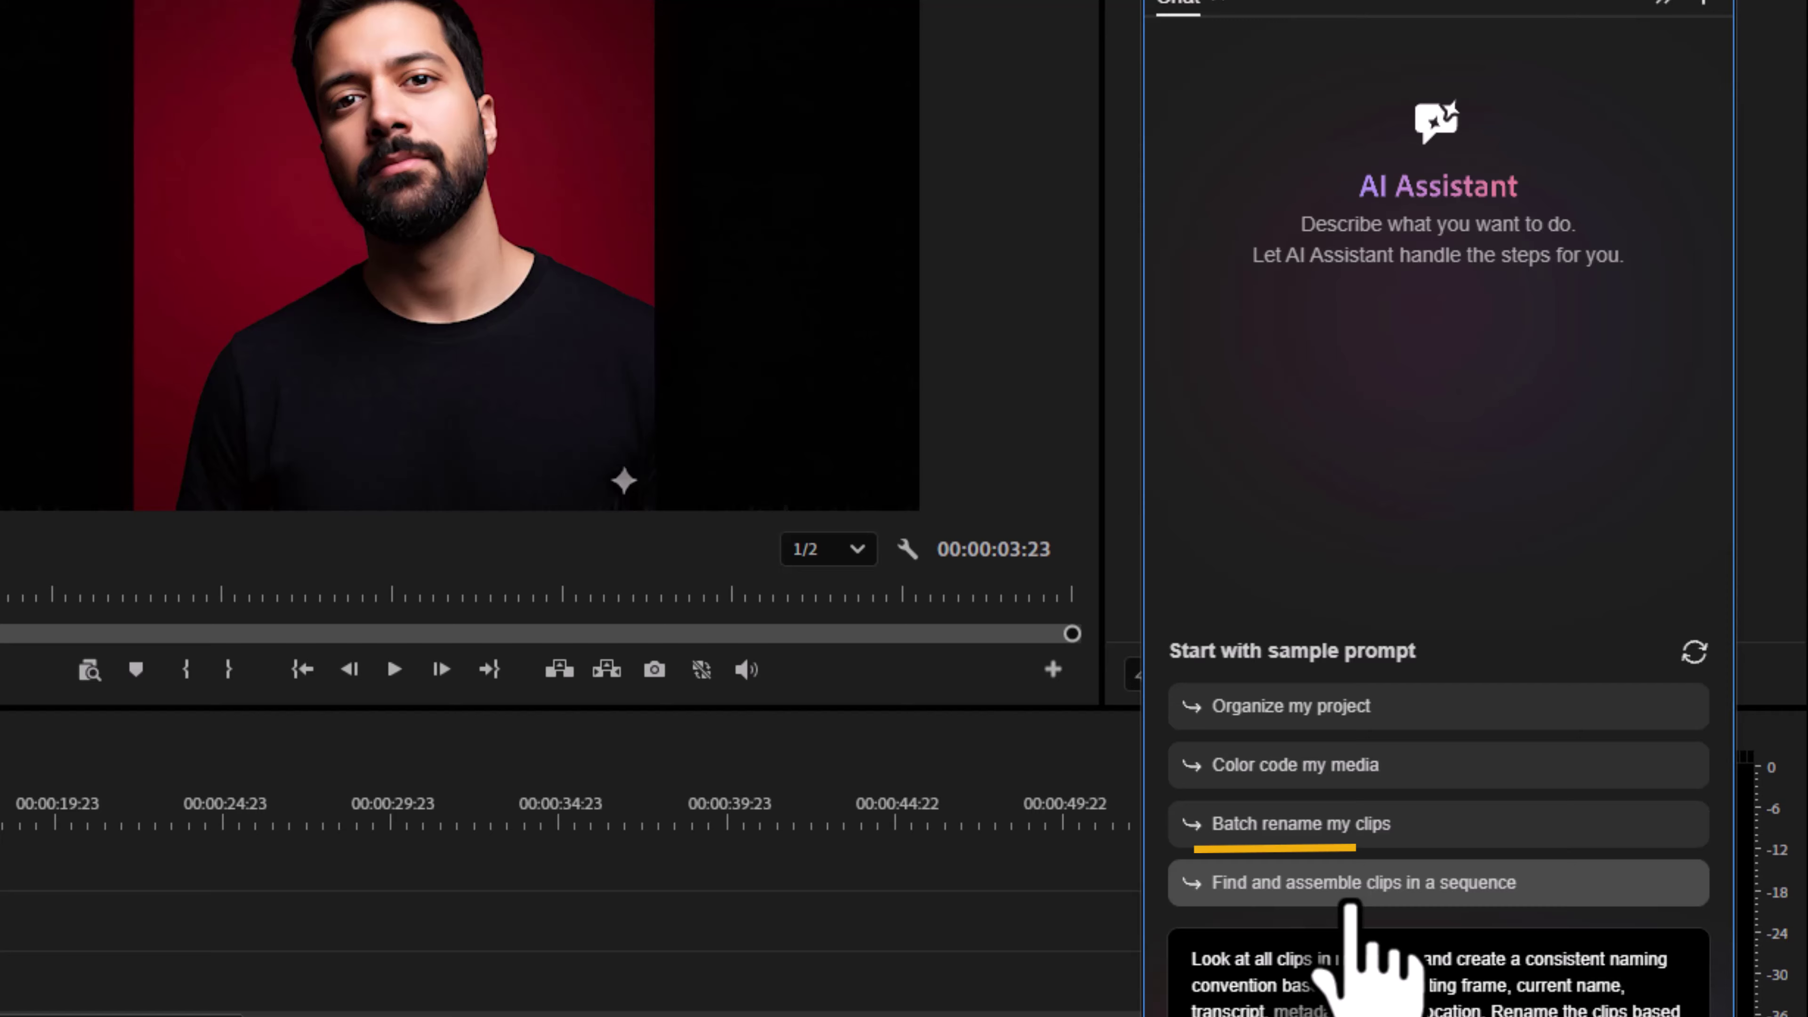
click(1411, 997)
key(ctrl+a)
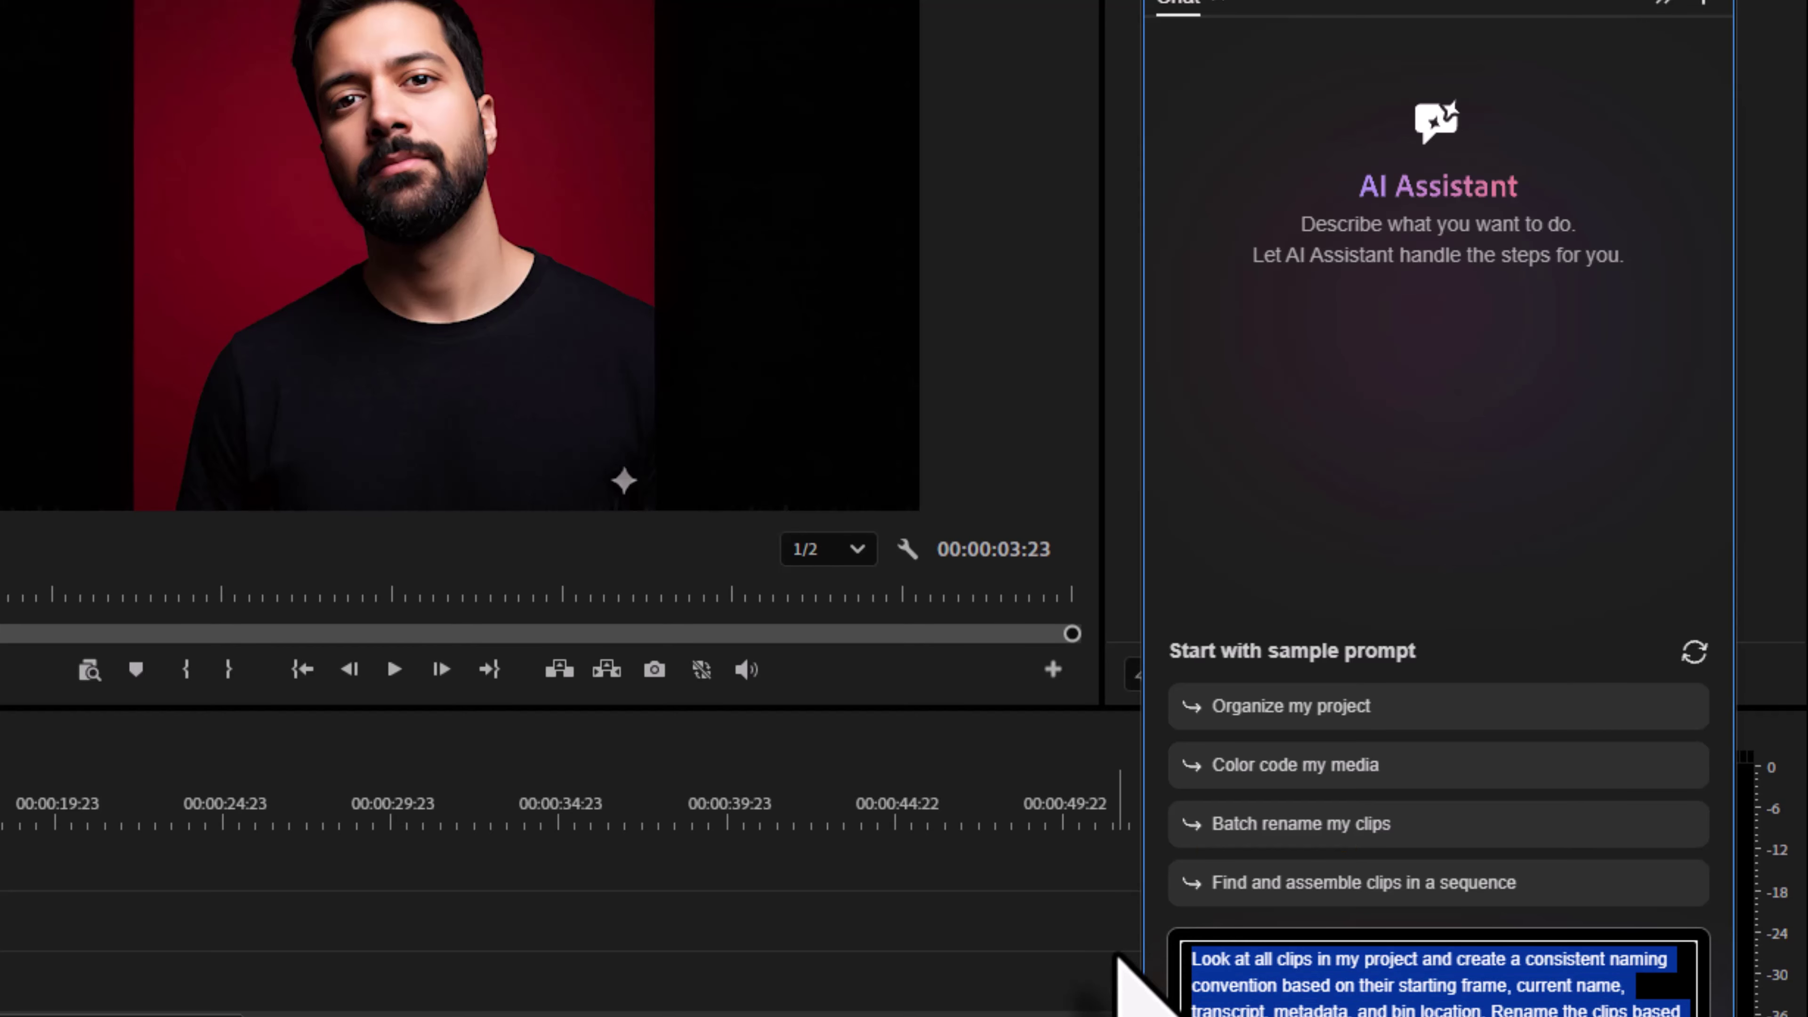
key(BackSpace)
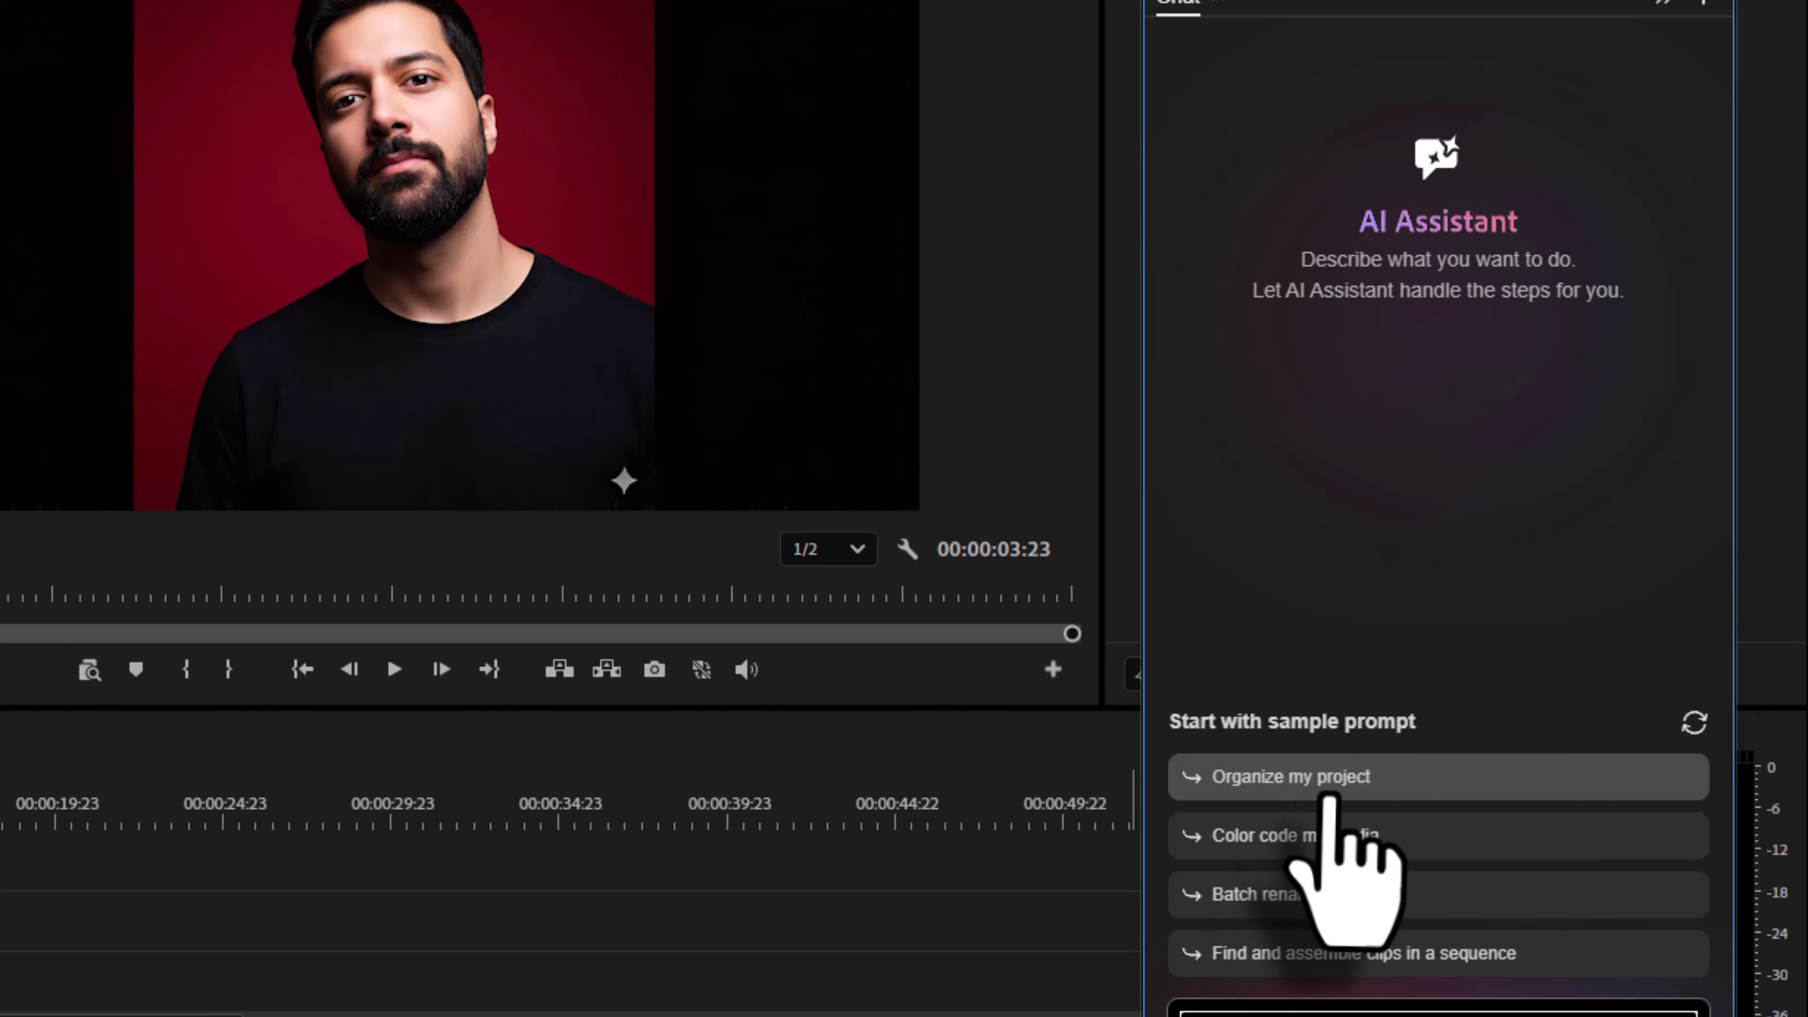